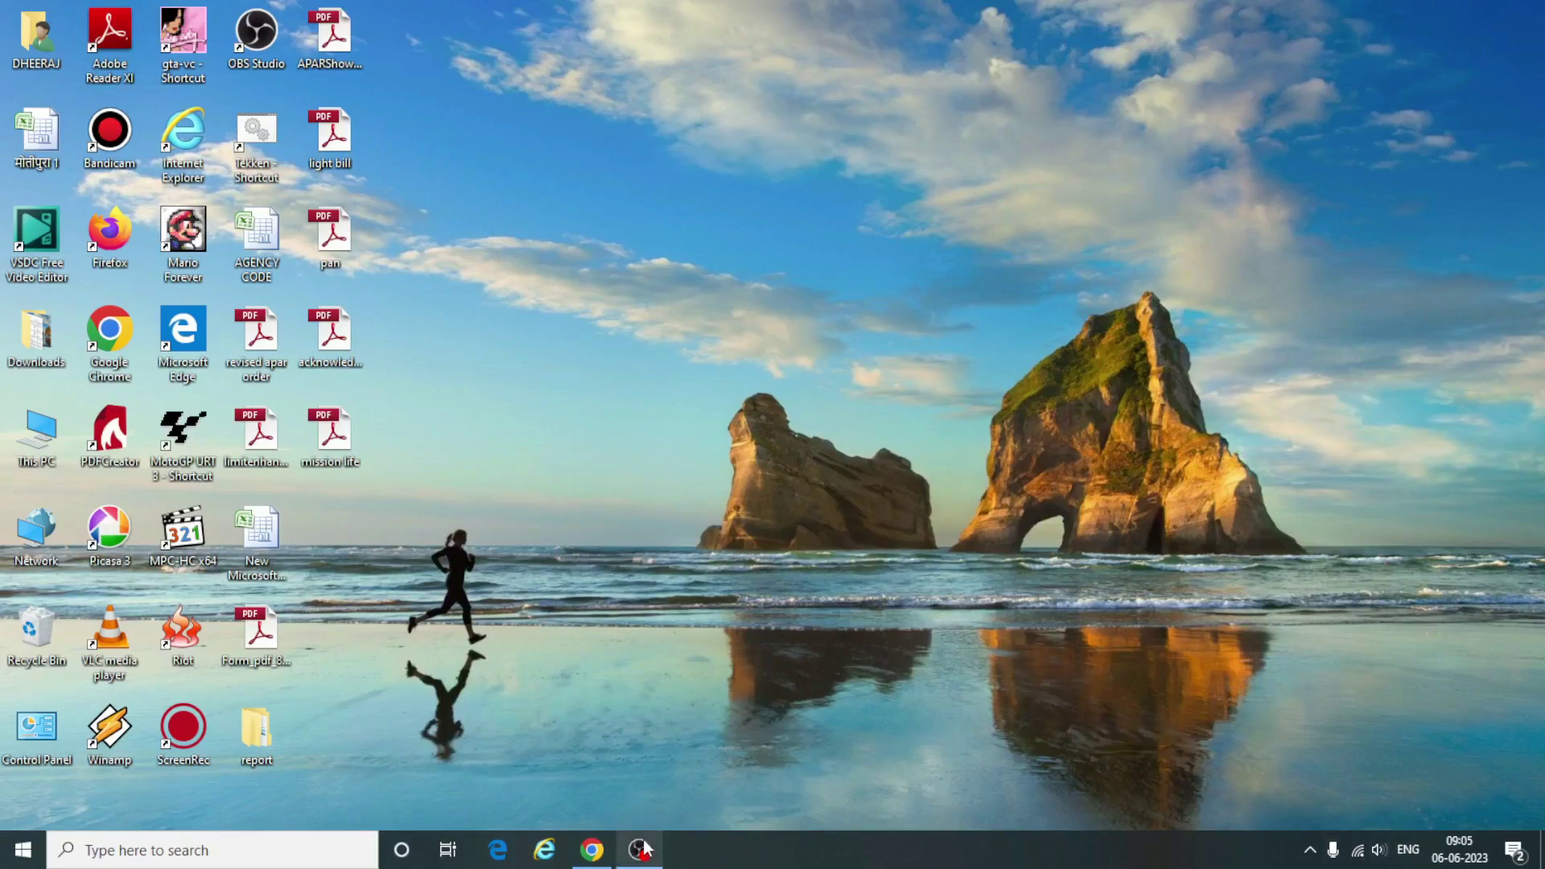
Restore the 12507.pdf circular and scroll through page 1 to its Annexure-I employee terms.
{"action": "left_click", "coordinate": [597, 851]}
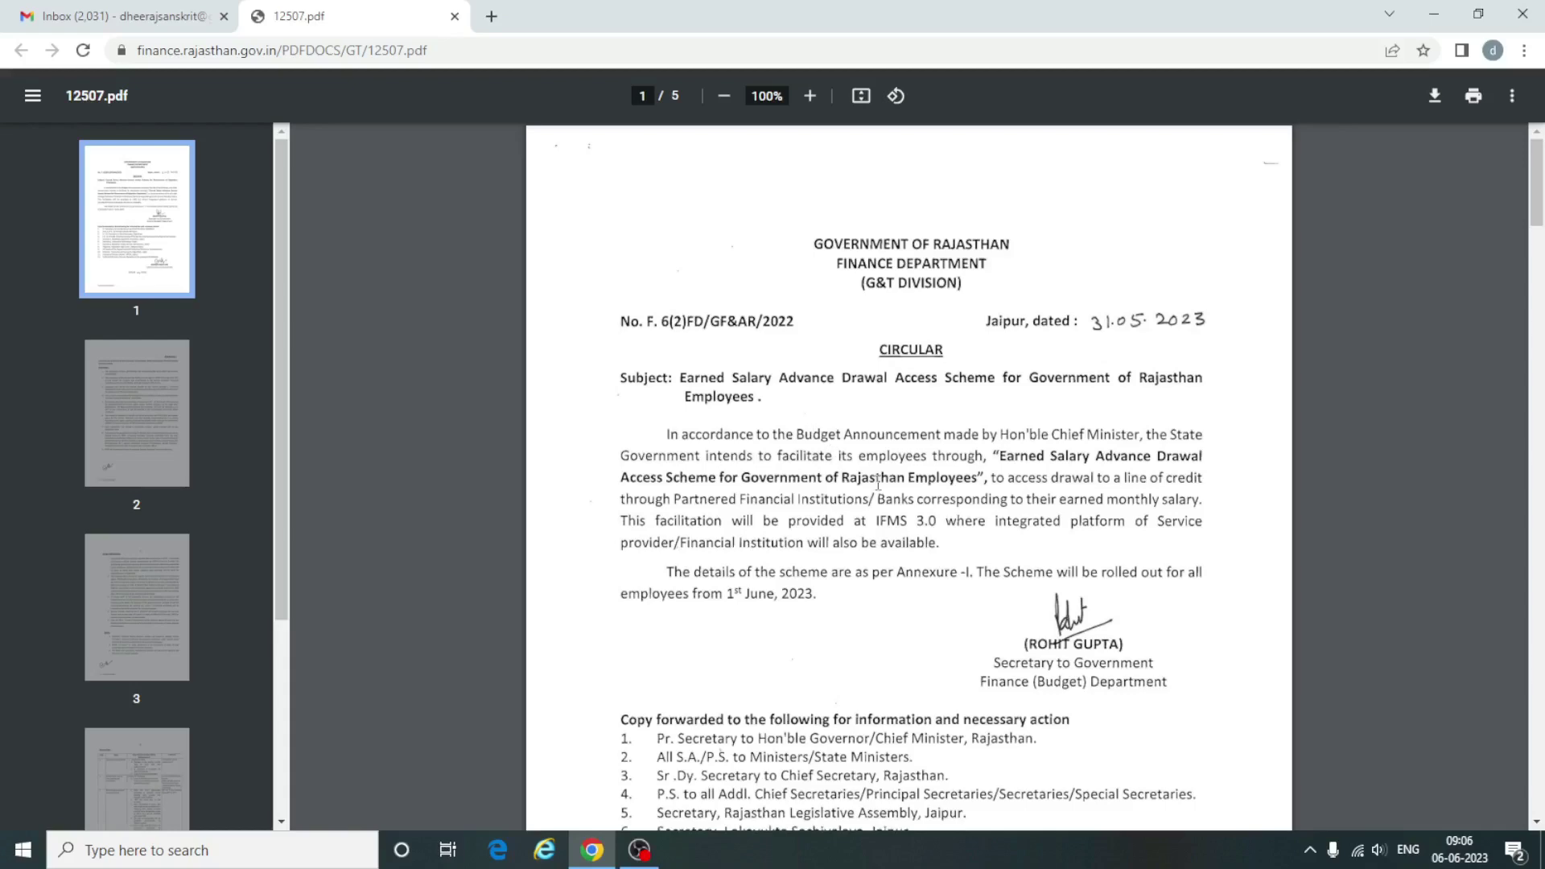
{"action": "scroll", "coordinate": [879, 484], "scroll_direction": "down", "scroll_amount": 3}
{"action": "scroll", "coordinate": [878, 484], "scroll_direction": "up", "scroll_amount": 2}
{"action": "scroll", "coordinate": [879, 485], "scroll_direction": "down", "scroll_amount": 12}
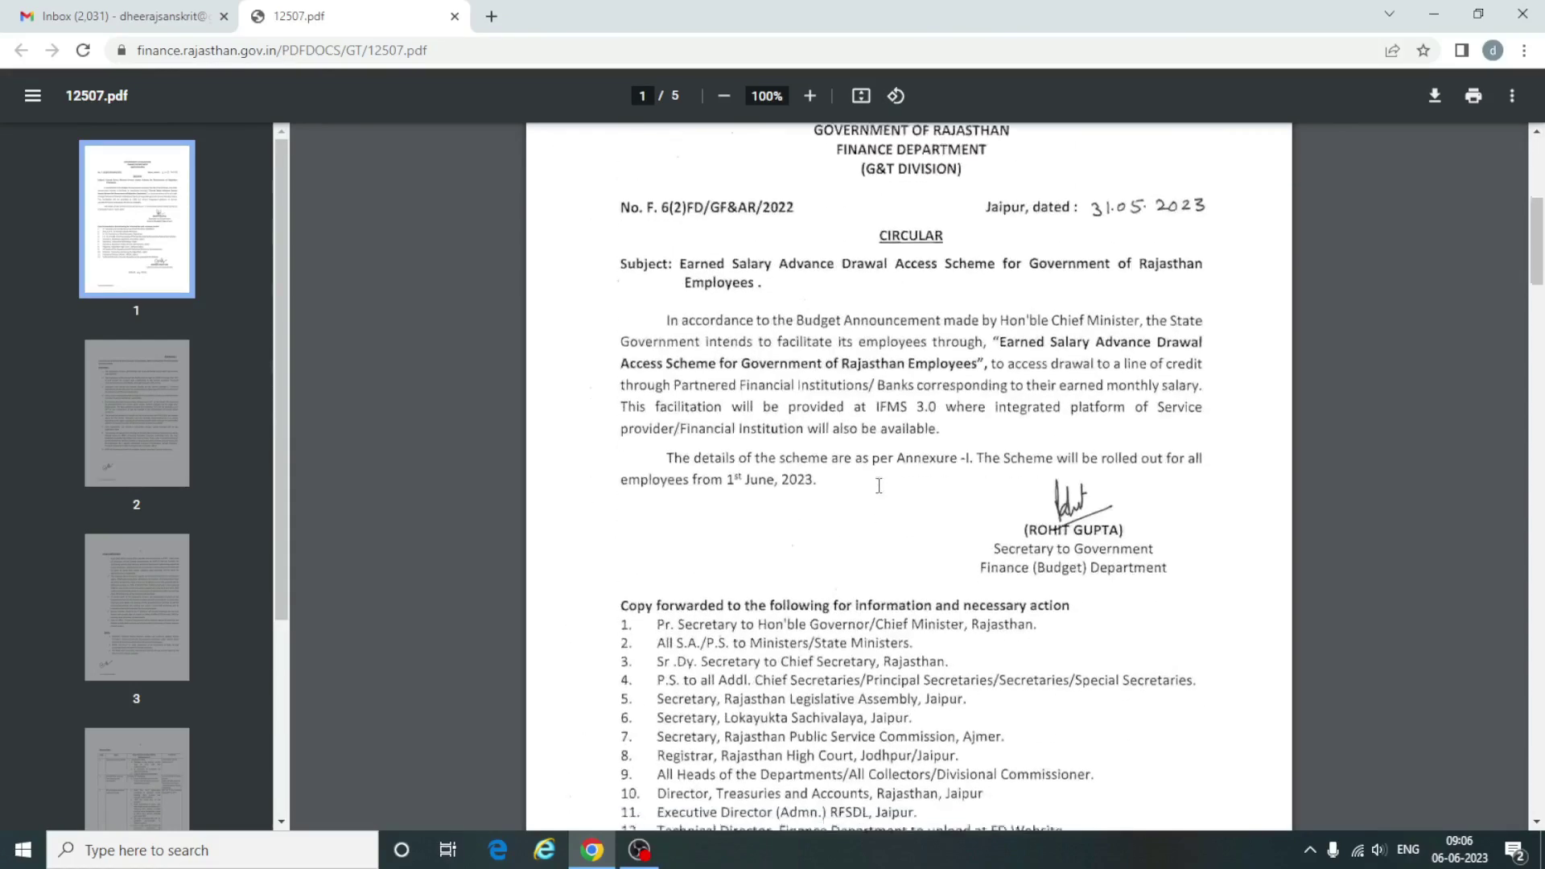
{"action": "scroll", "coordinate": [879, 494], "scroll_direction": "down", "scroll_amount": 1}
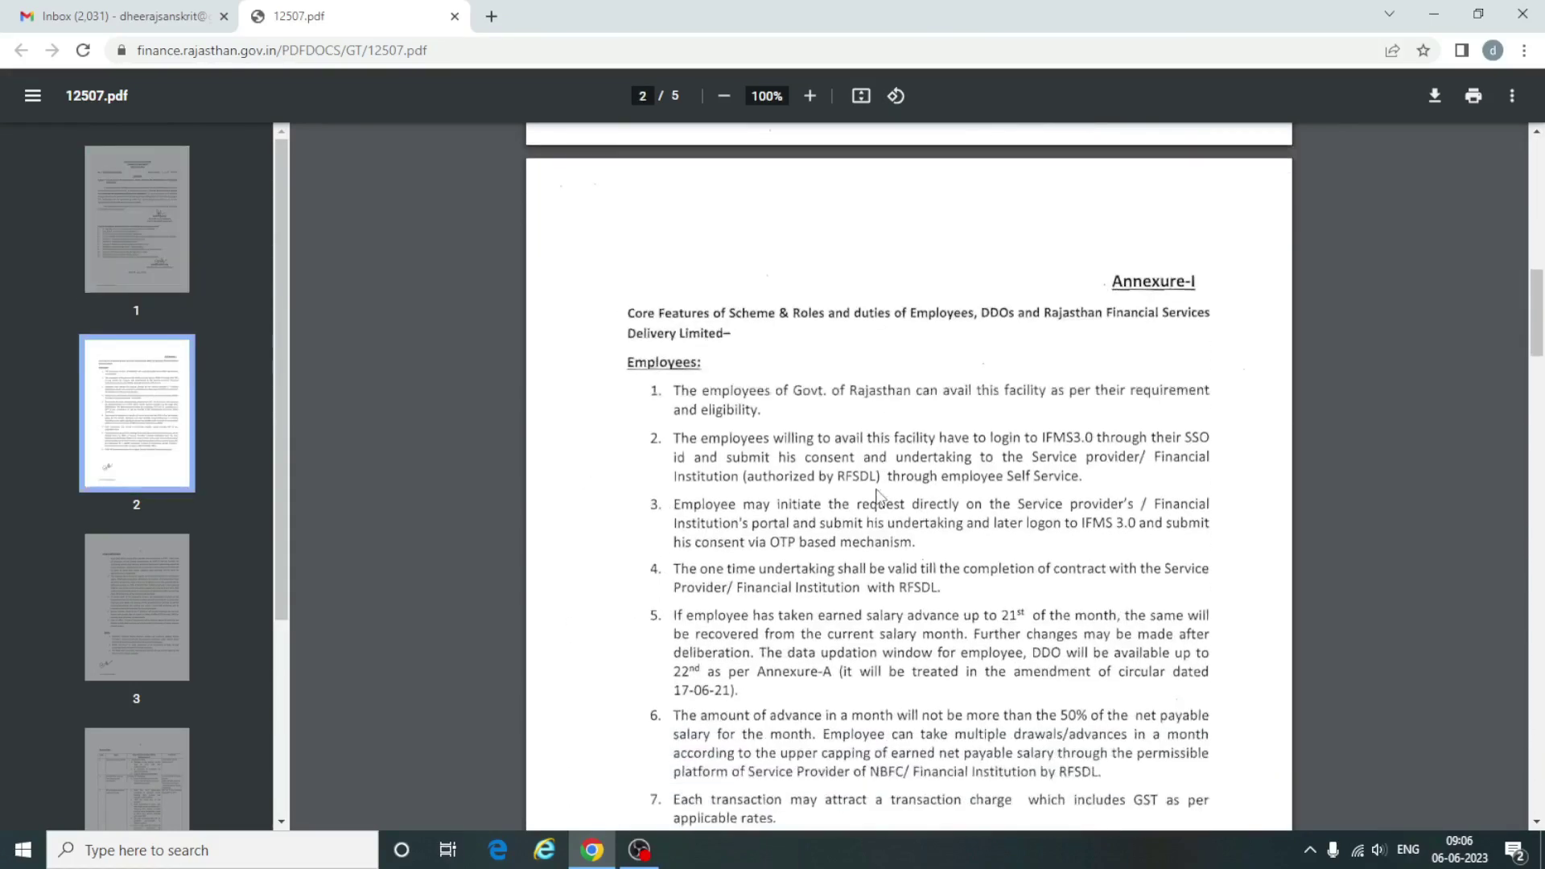
{"action": "scroll", "coordinate": [877, 494], "scroll_direction": "down", "scroll_amount": 1}
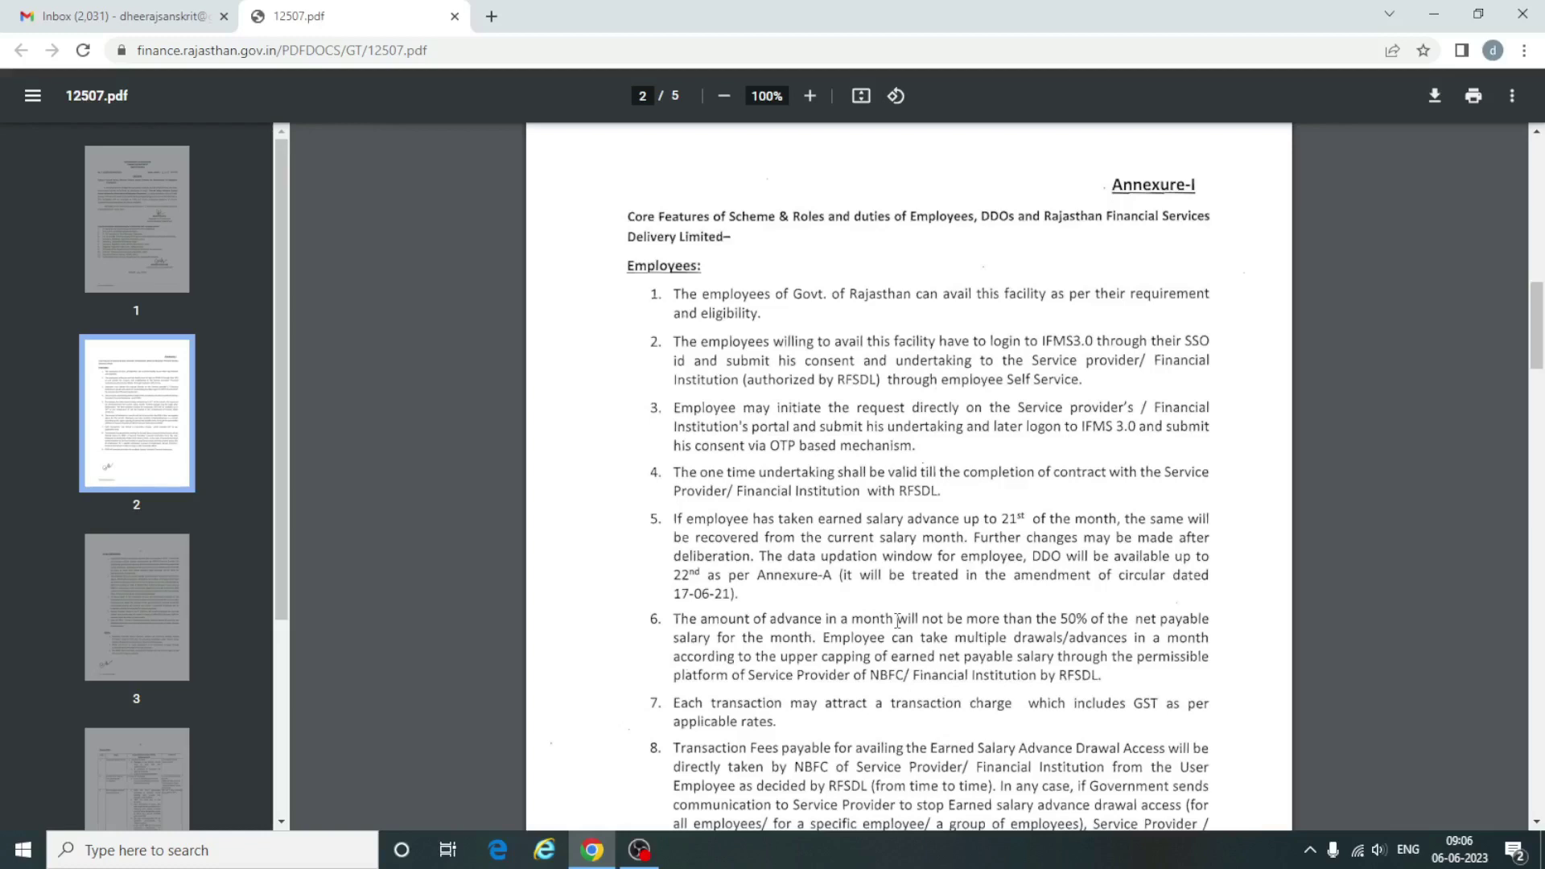
{"action": "scroll", "coordinate": [950, 660], "scroll_direction": "up", "scroll_amount": 1}
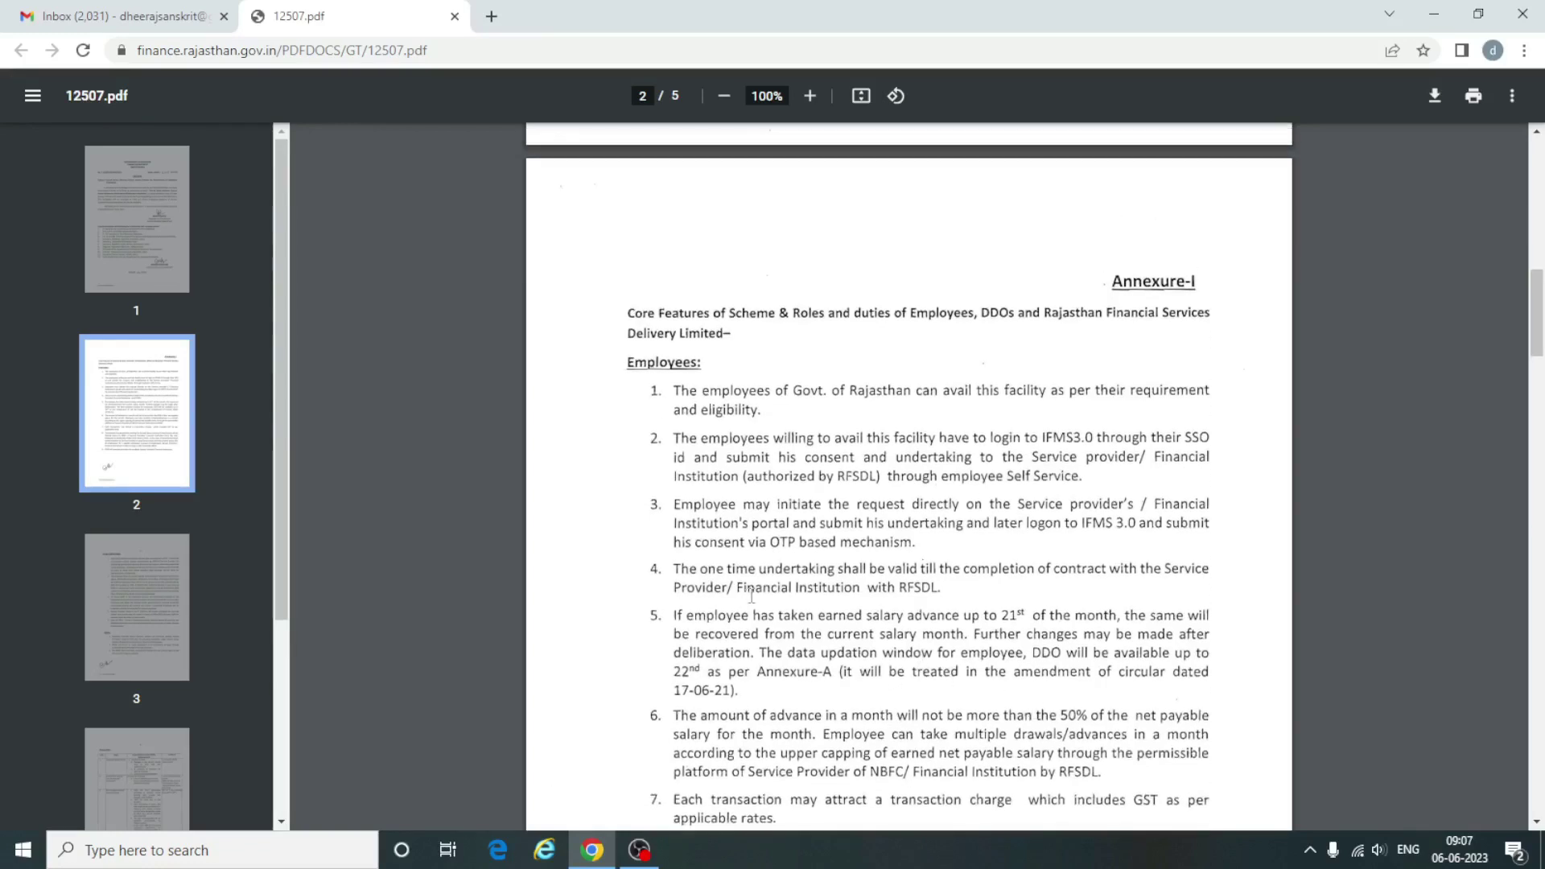
{"action": "scroll", "coordinate": [748, 551], "scroll_direction": "down", "scroll_amount": 1}
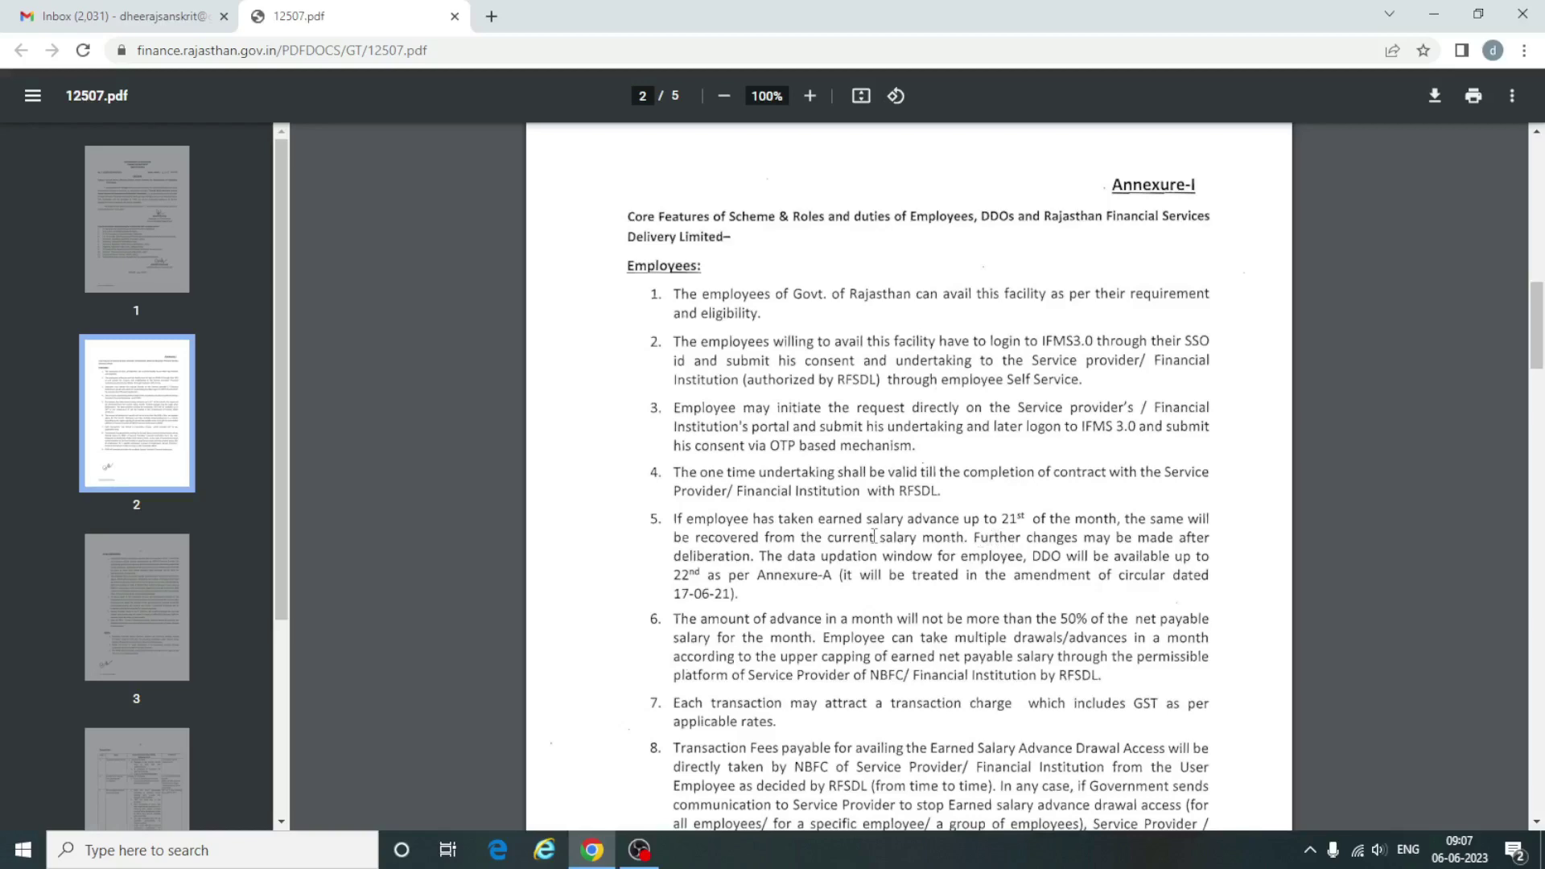
{"action": "scroll", "coordinate": [874, 536], "scroll_direction": "down", "scroll_amount": 6}
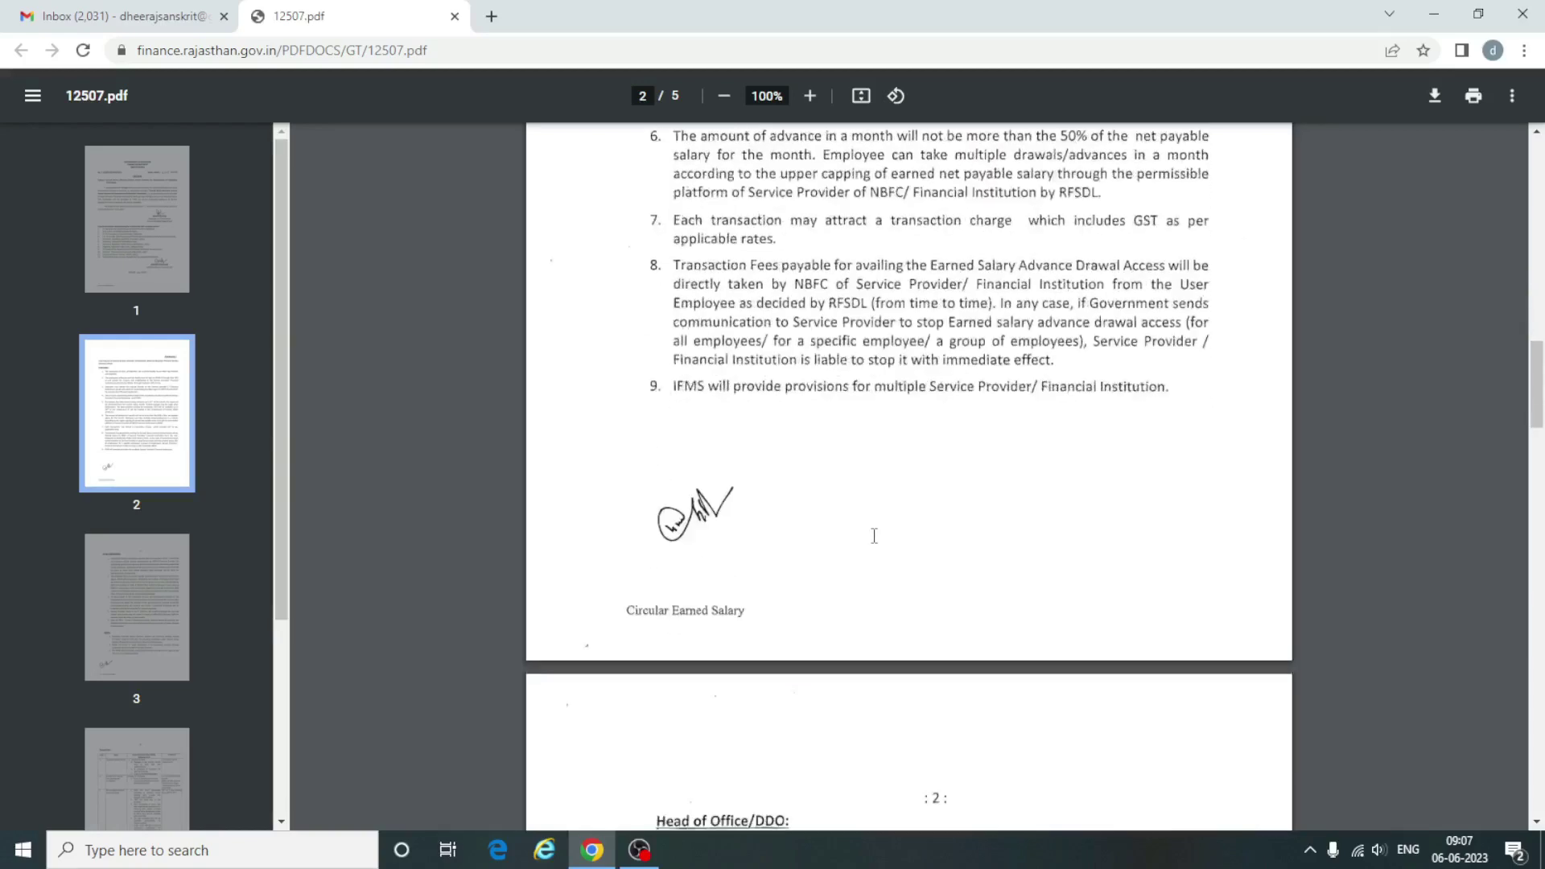
{"action": "scroll", "coordinate": [874, 536], "scroll_direction": "up", "scroll_amount": 8}
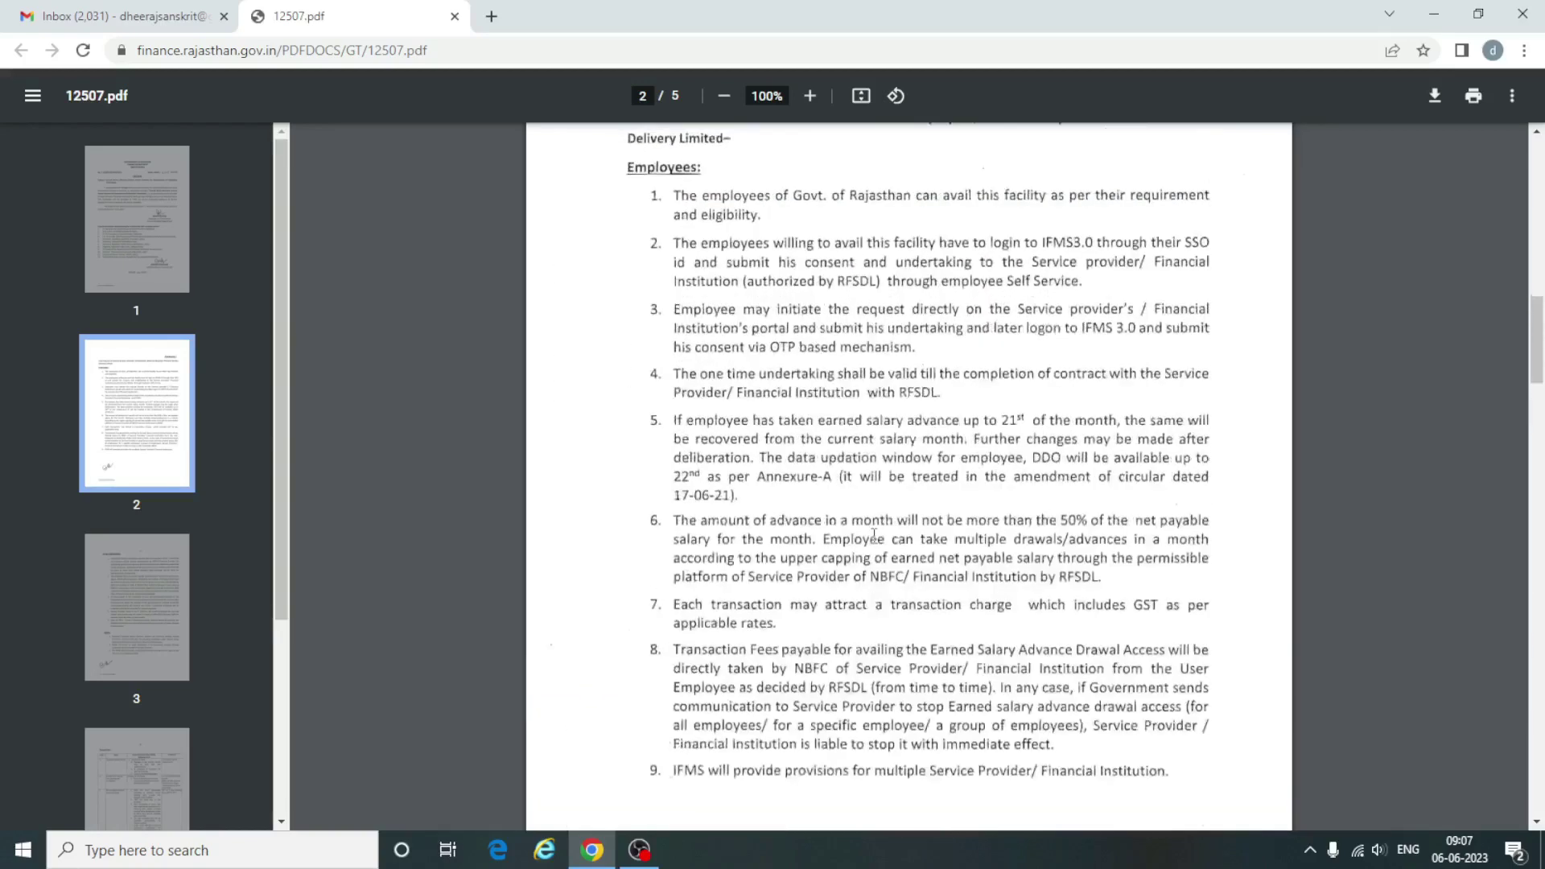
{"action": "scroll", "coordinate": [874, 535], "scroll_direction": "down", "scroll_amount": 10}
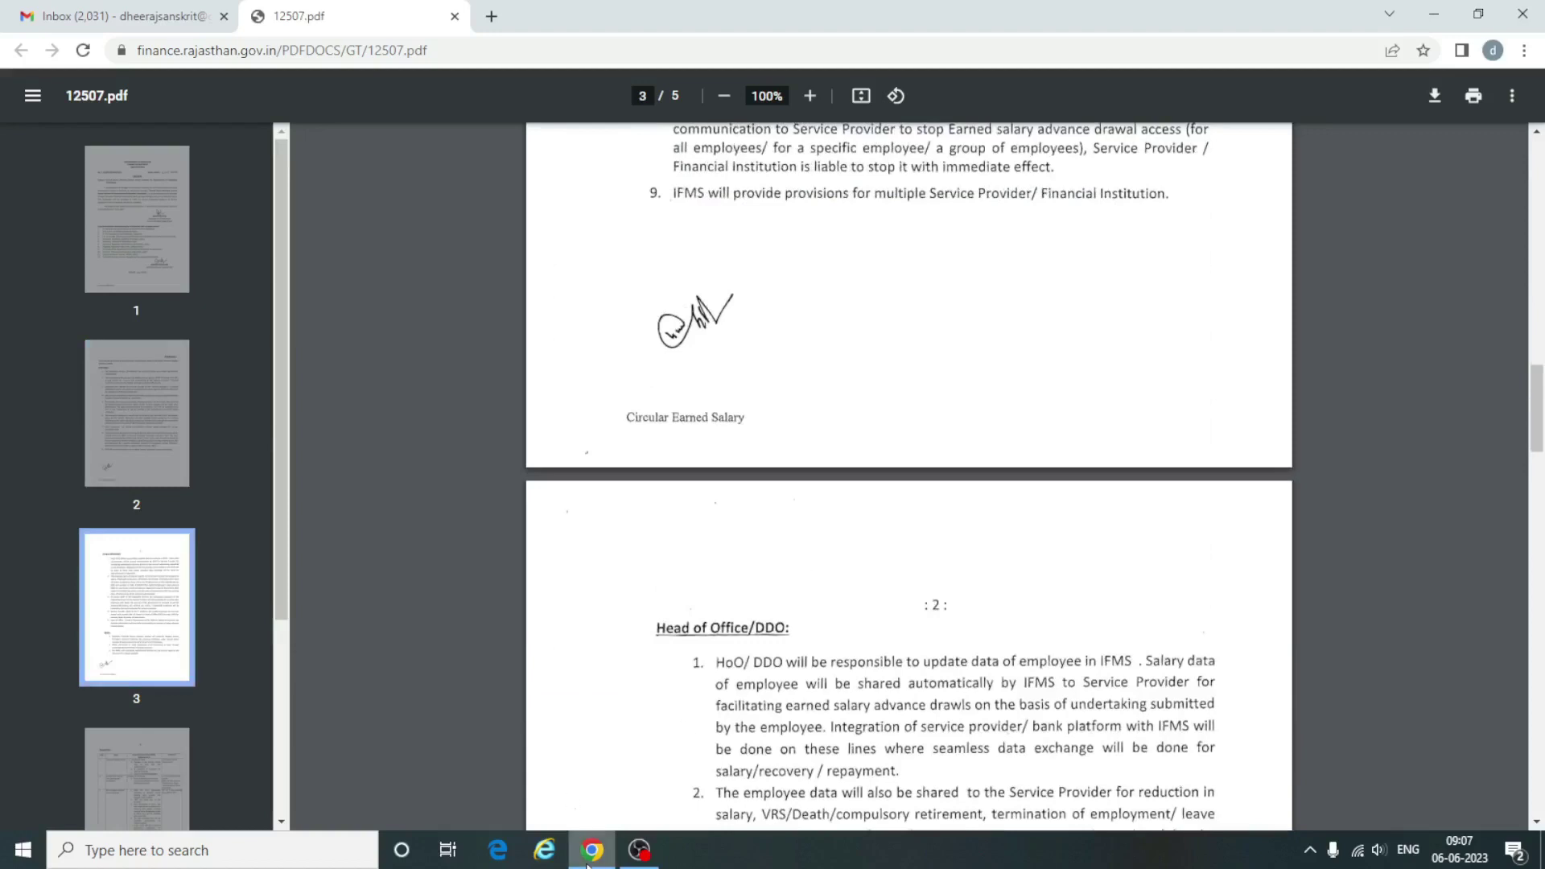
Search Google for 'sso' in a new tab and open the Rajasthan Single Sign On page.
{"action": "key", "text": "ctrl+t"}
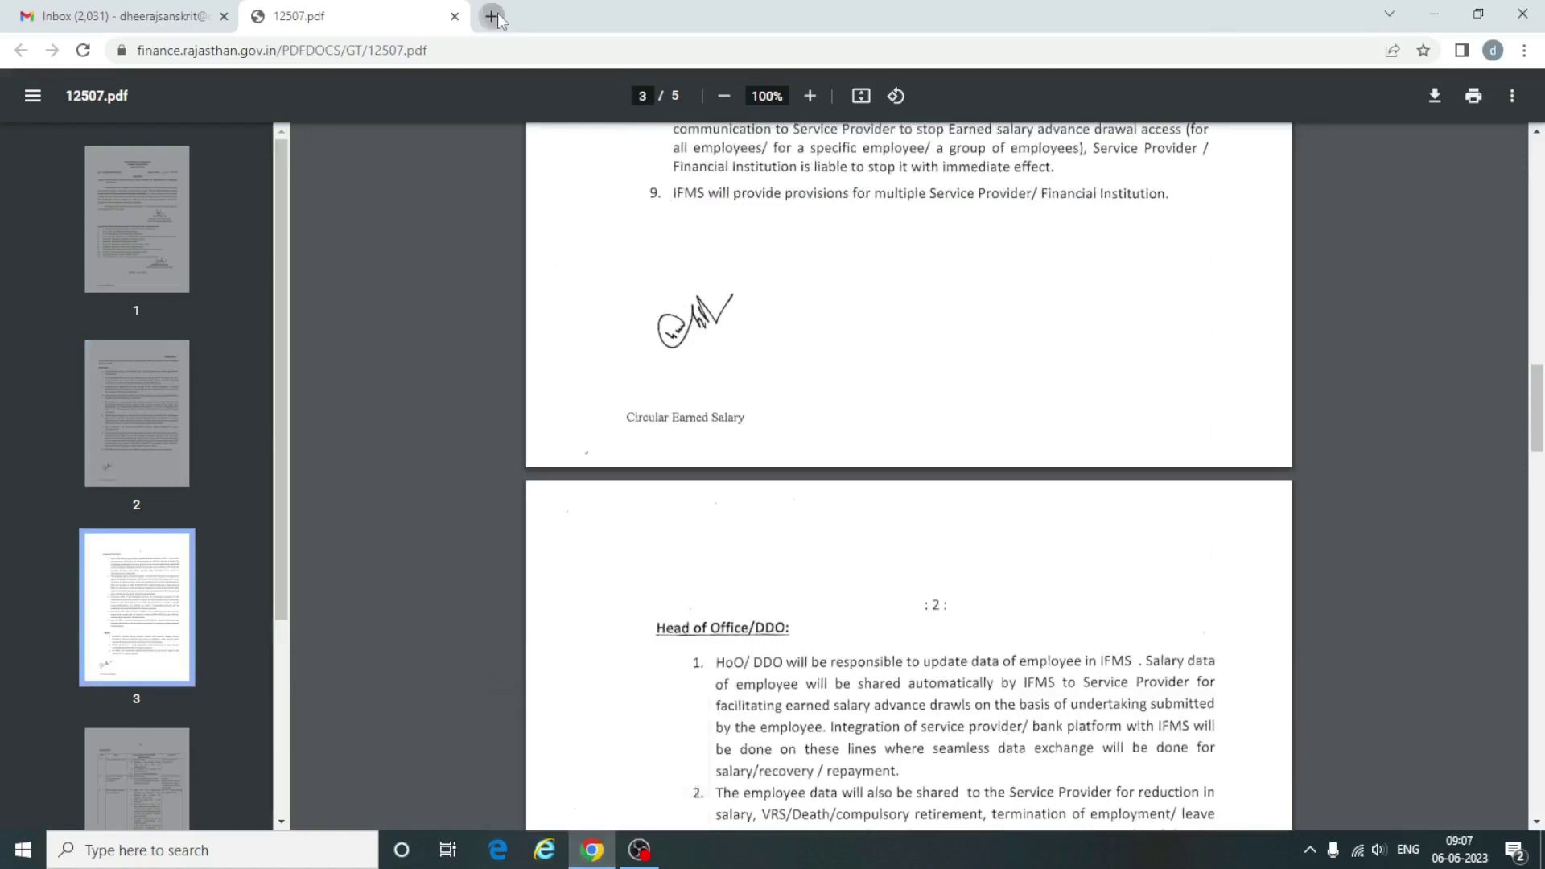
{"action": "type", "text": "sso"}
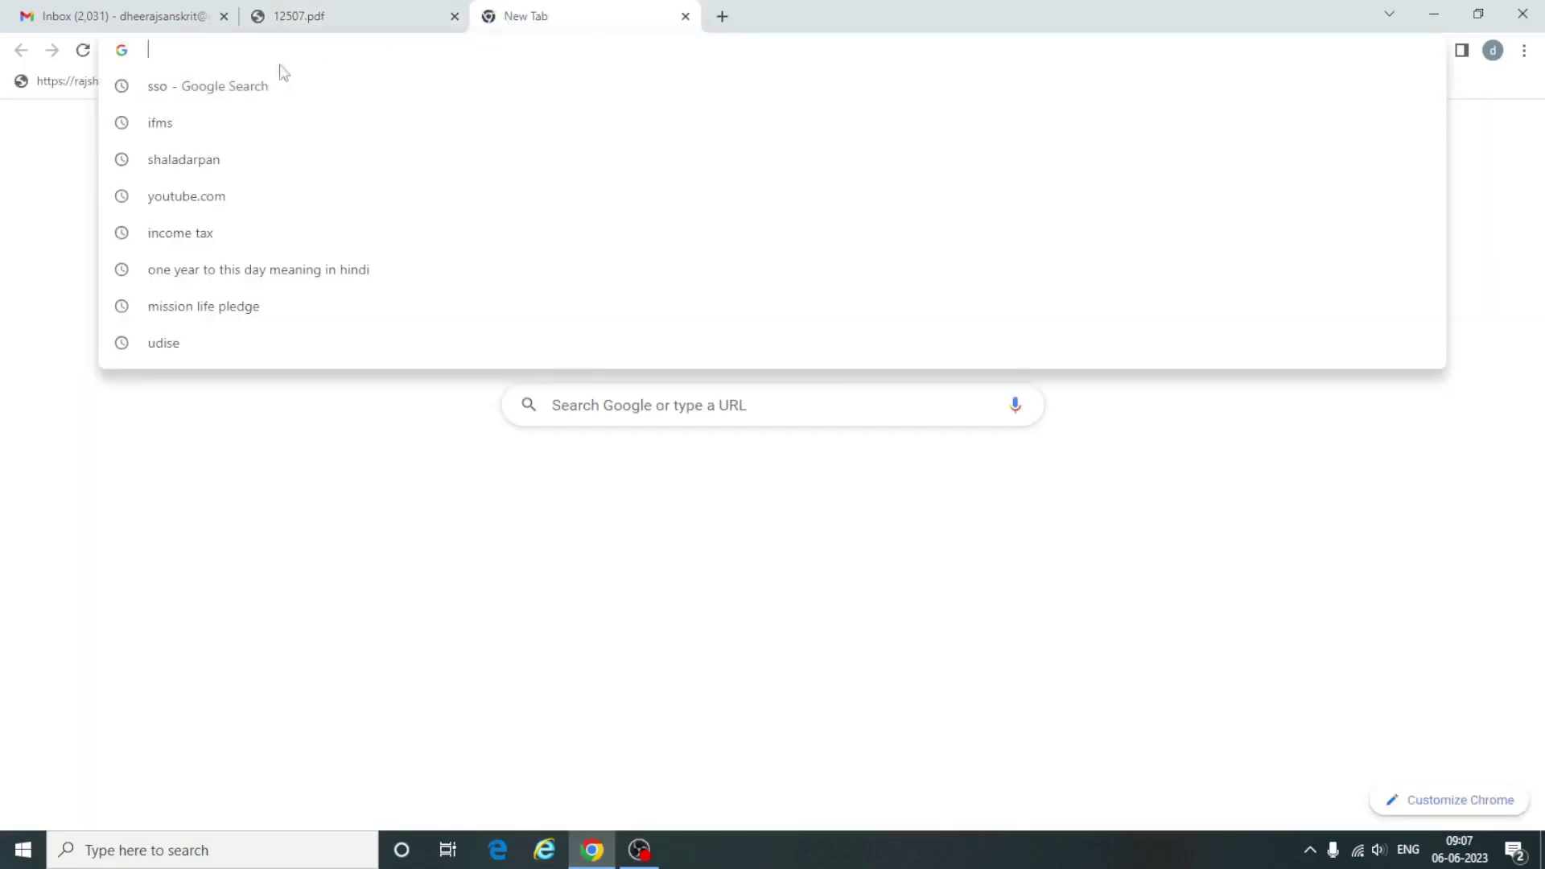
{"action": "key", "text": "Return"}
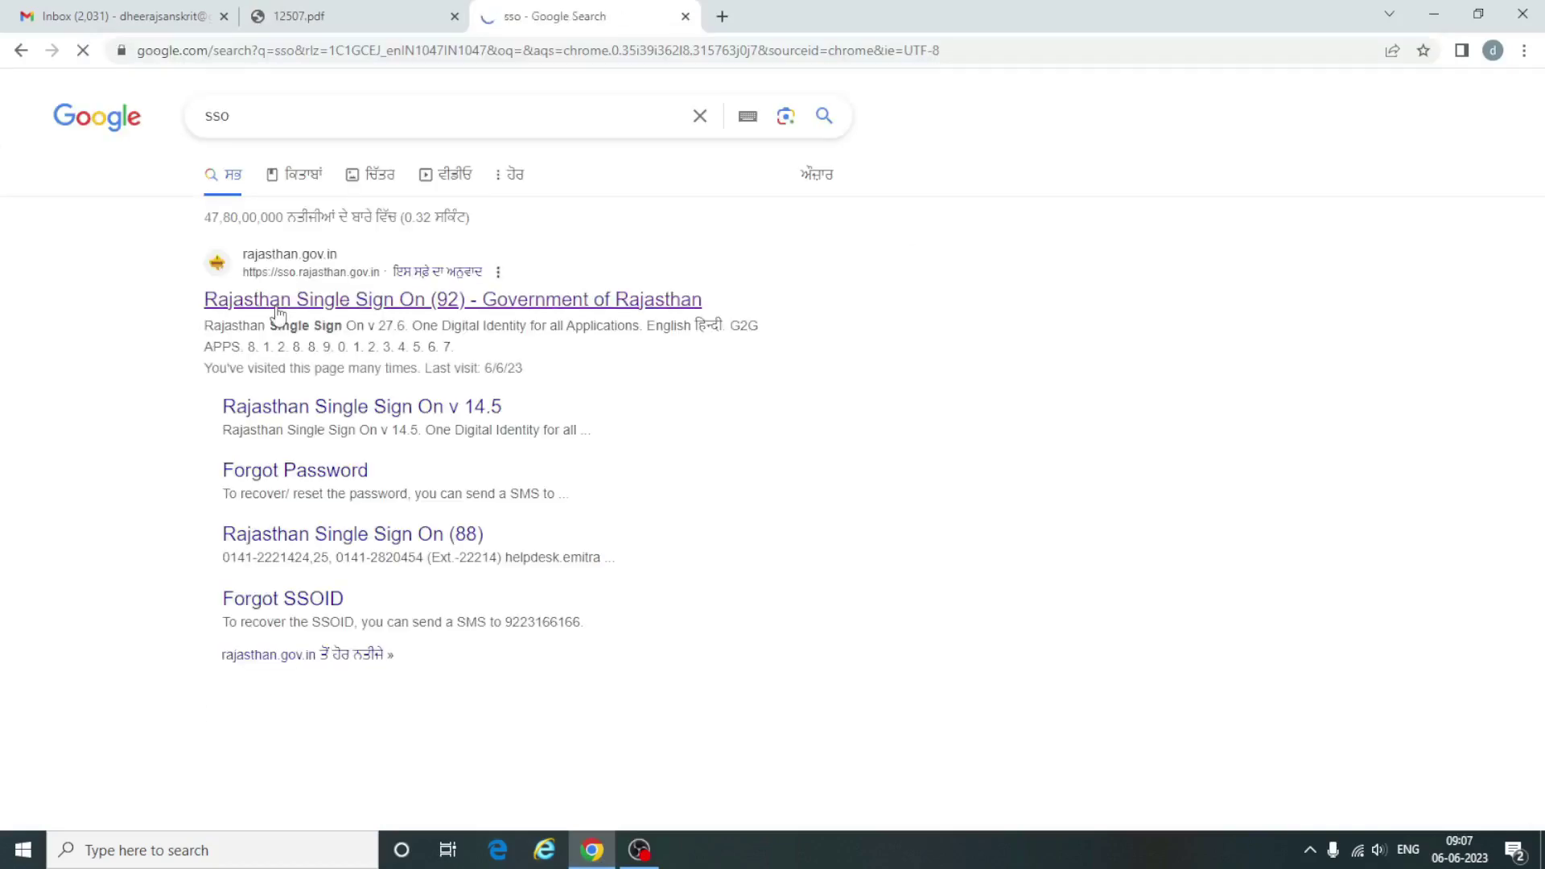
{"action": "left_click", "coordinate": [280, 310]}
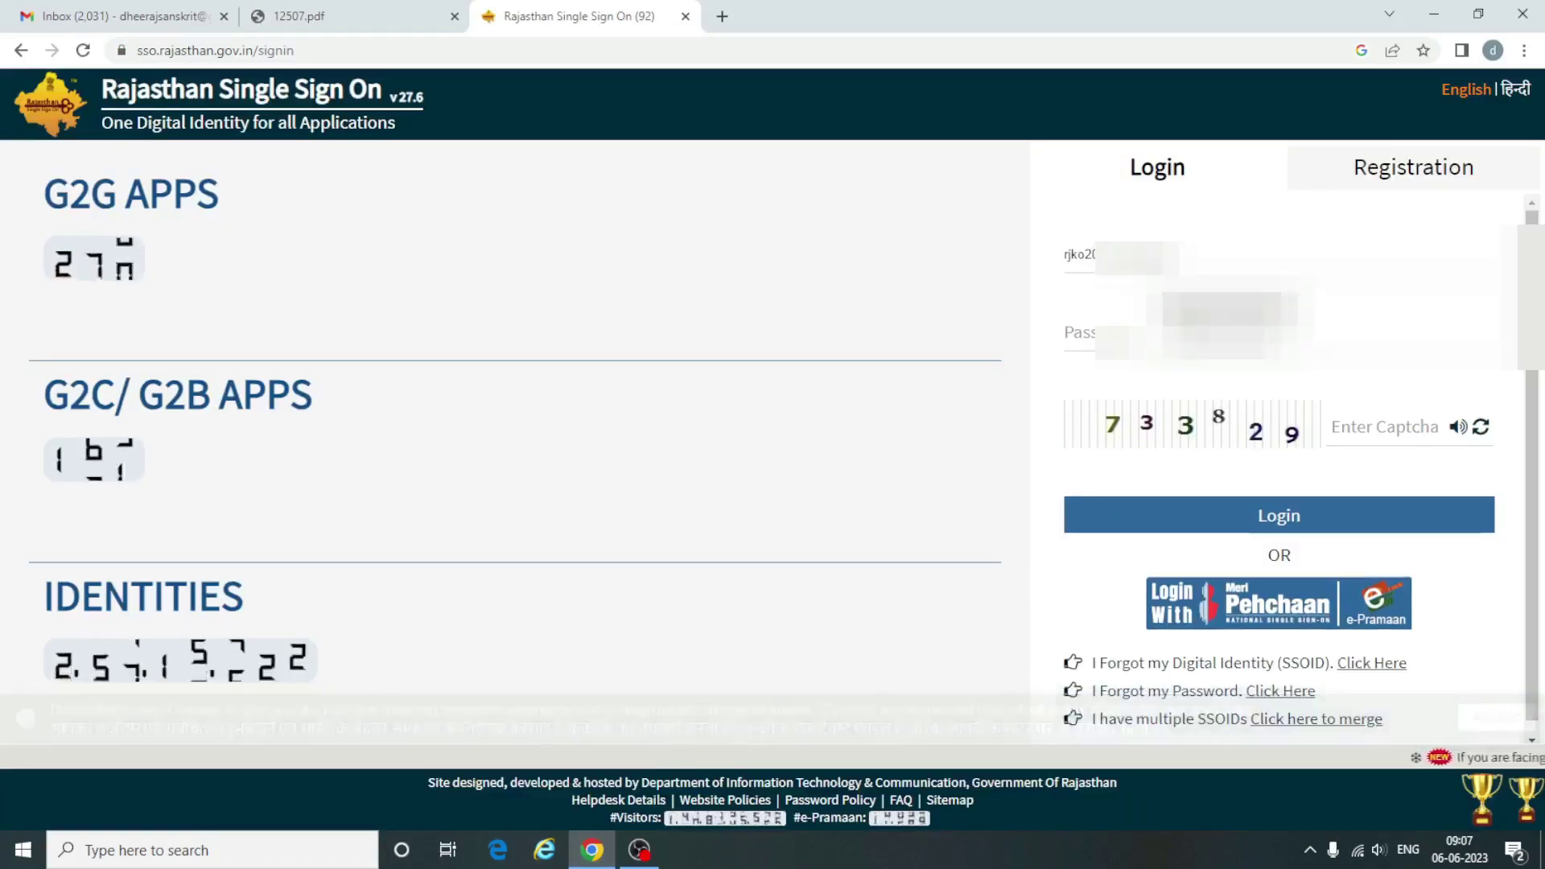
Enter the SSO account password and the captcha, then submit the login.
{"action": "left_click", "coordinate": [1078, 332]}
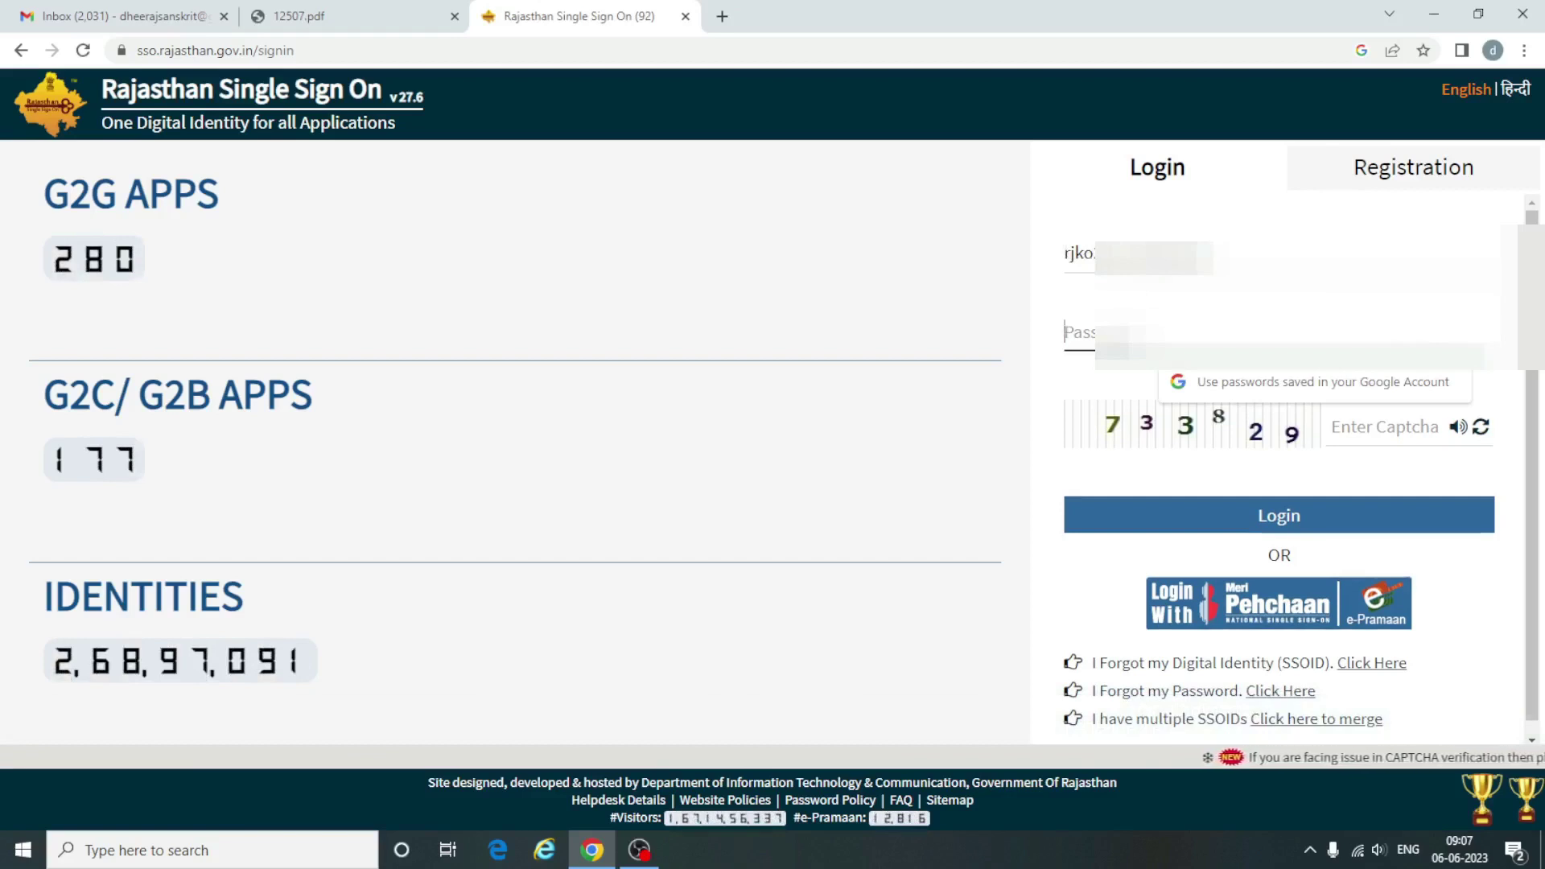
{"action": "type", "text": "••••"}
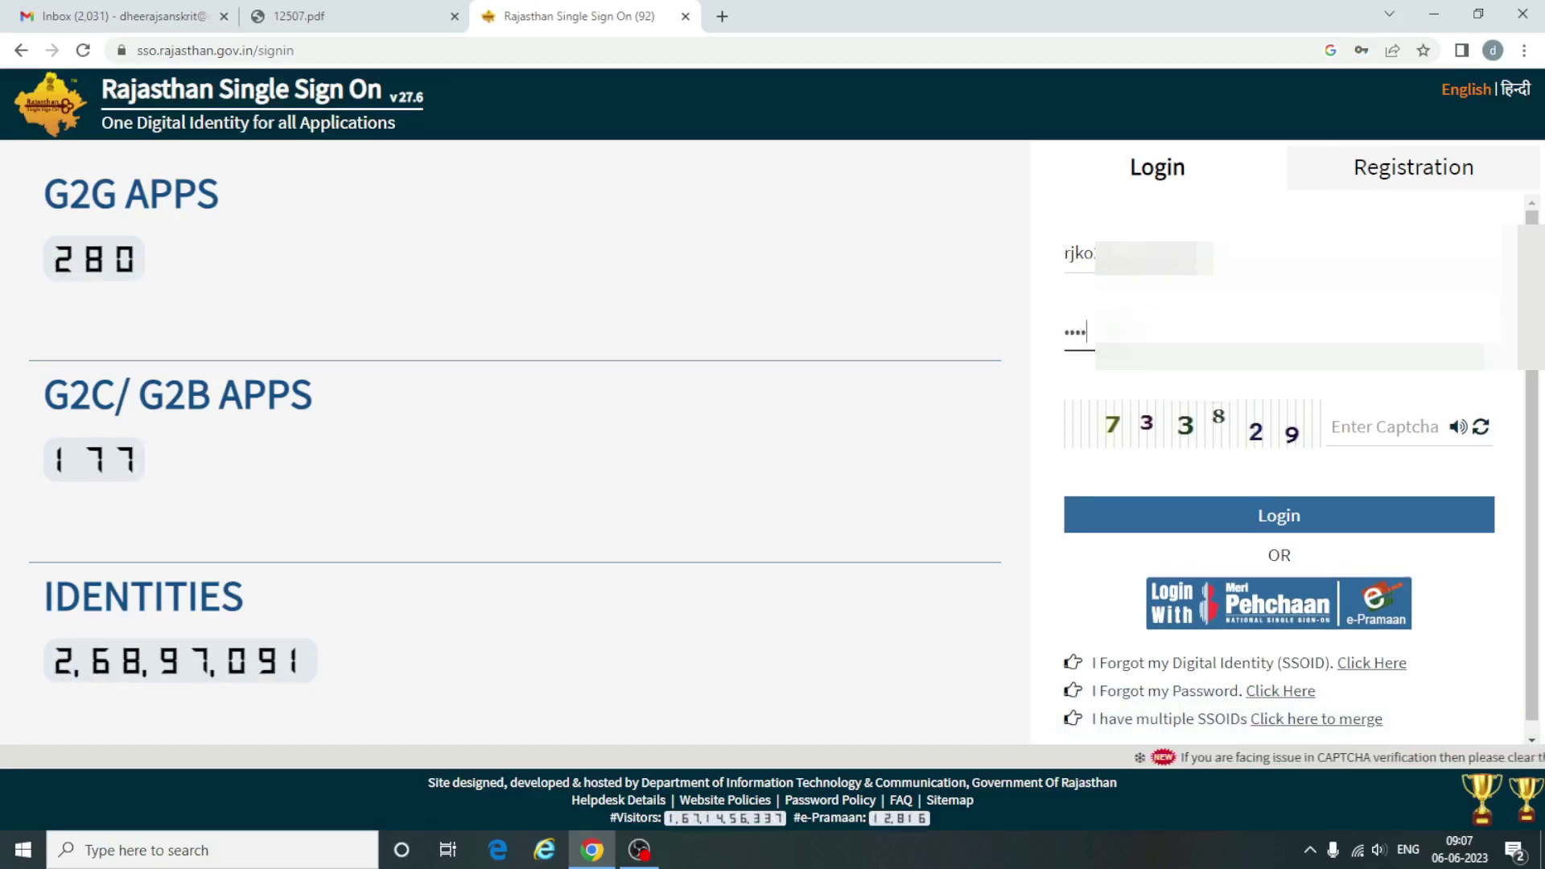
{"action": "type", "text": "••"}
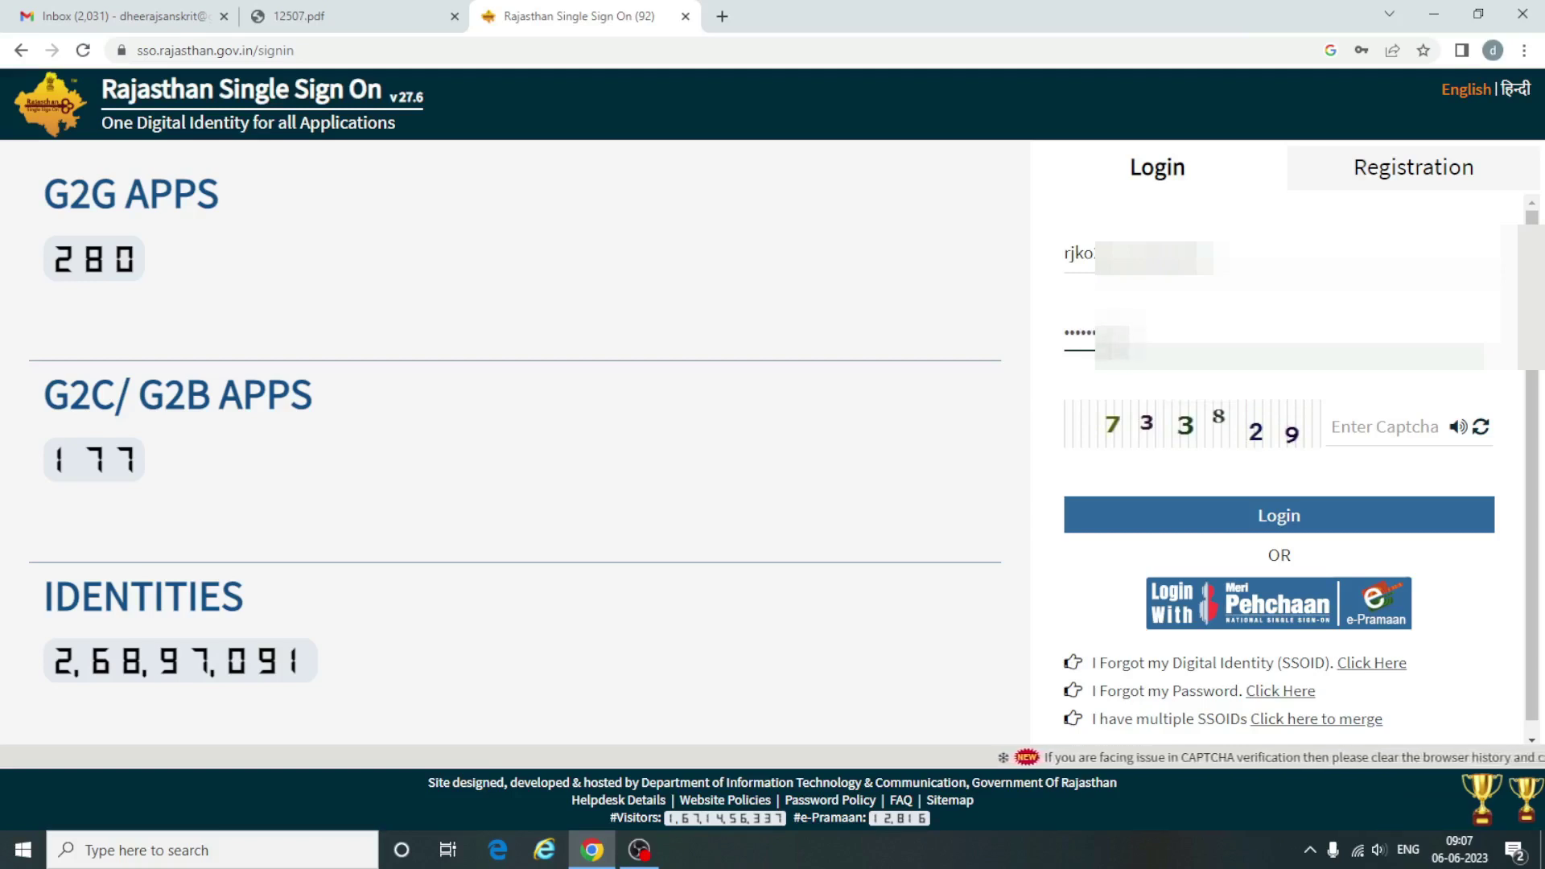
{"action": "left_click", "coordinate": [1358, 415]}
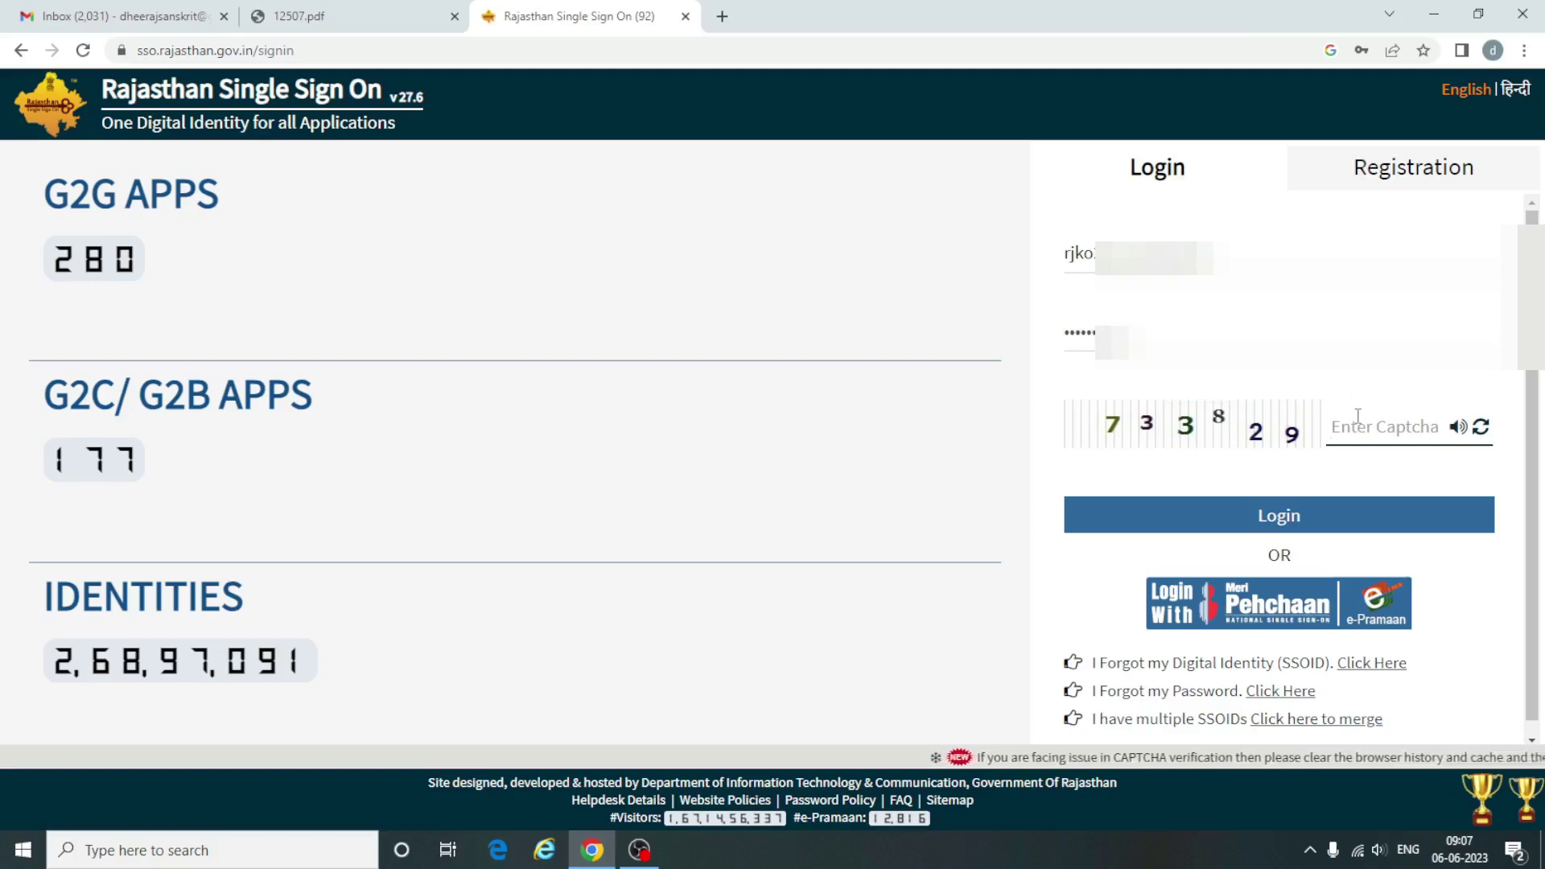
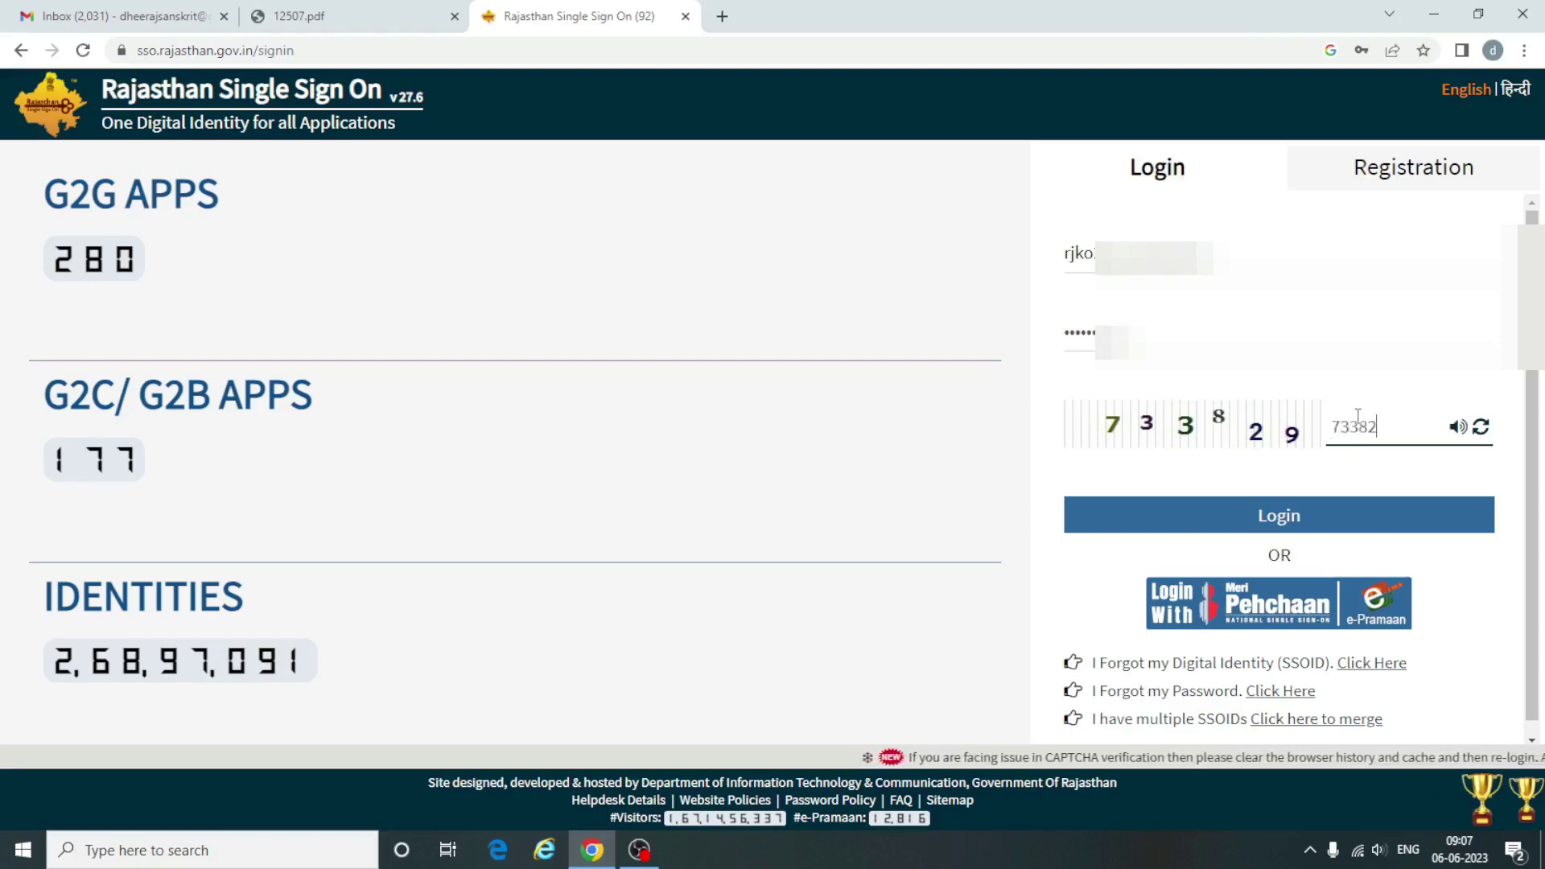
{"action": "left_click", "coordinate": [1291, 515]}
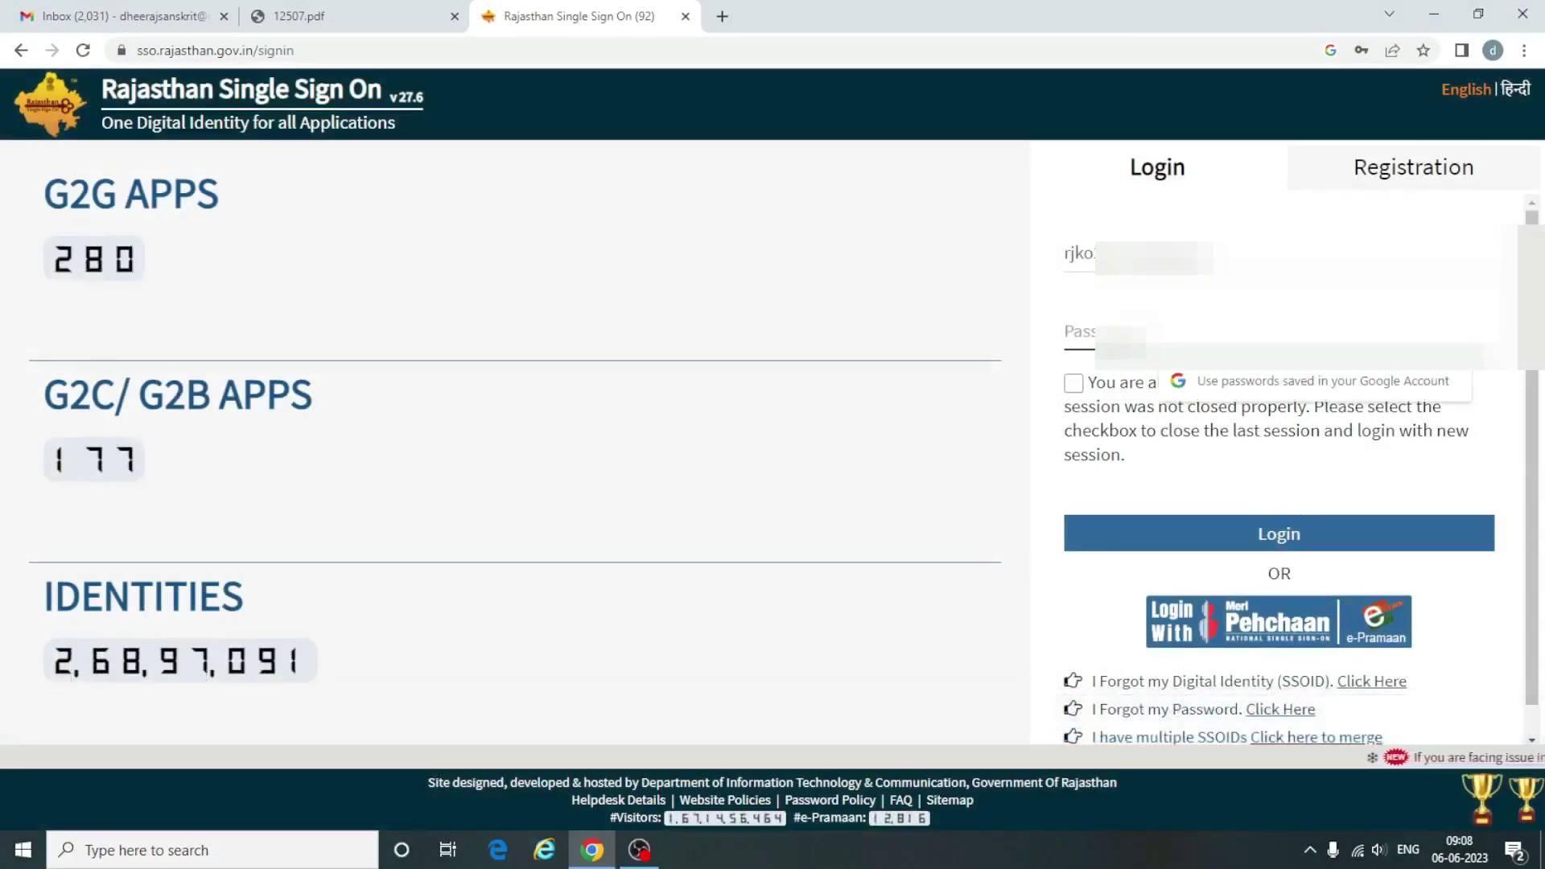
Re-enter the password, agree to close the previous session, and log in again.
{"action": "type", "text": "*"}
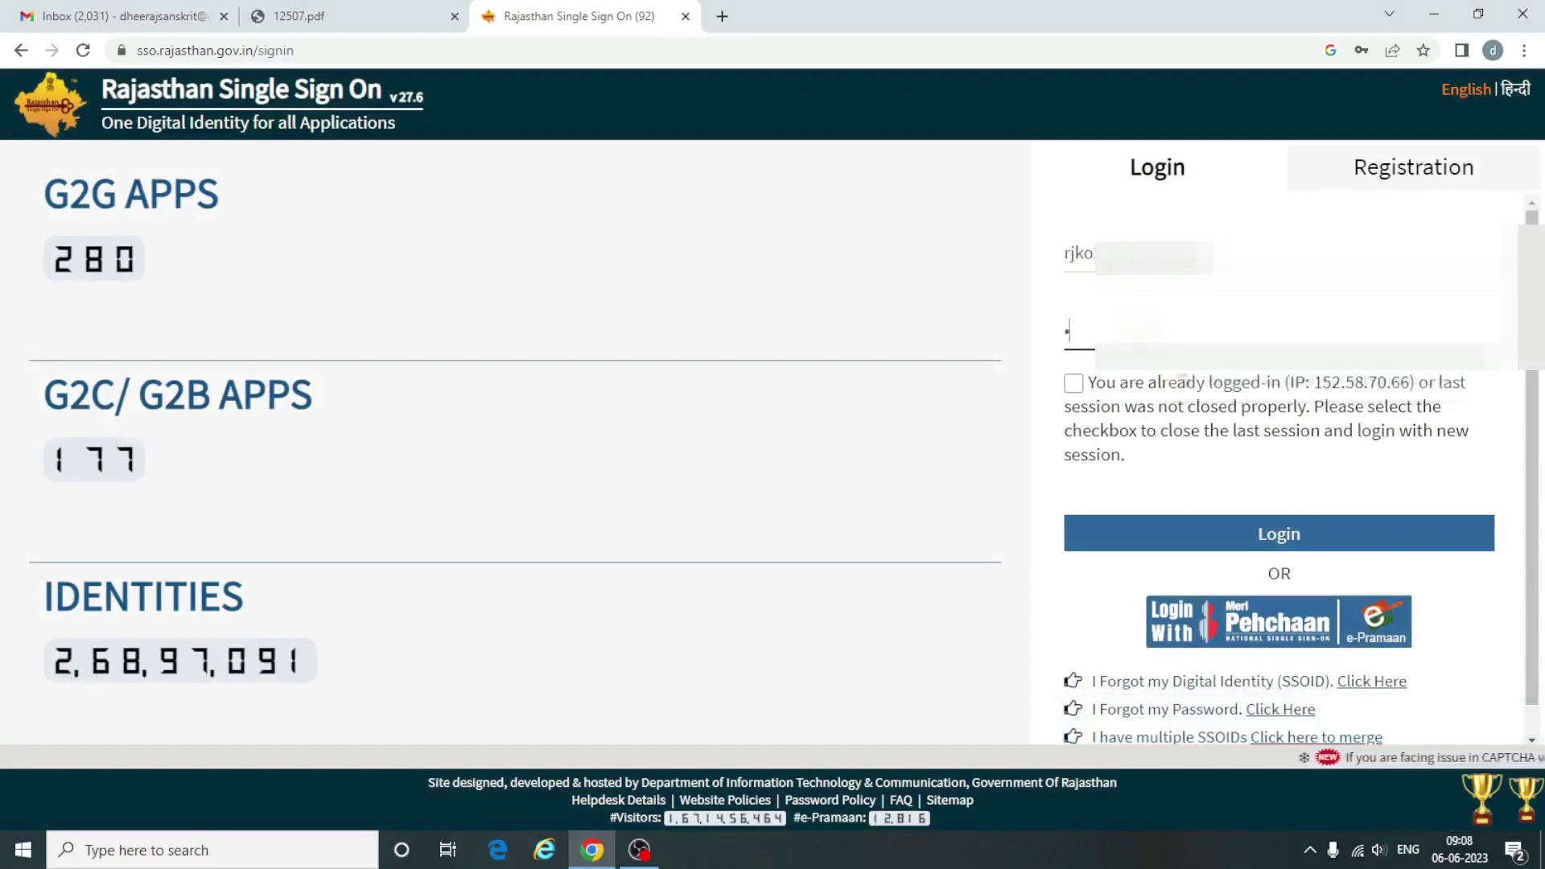
{"action": "type", "text": "*****"}
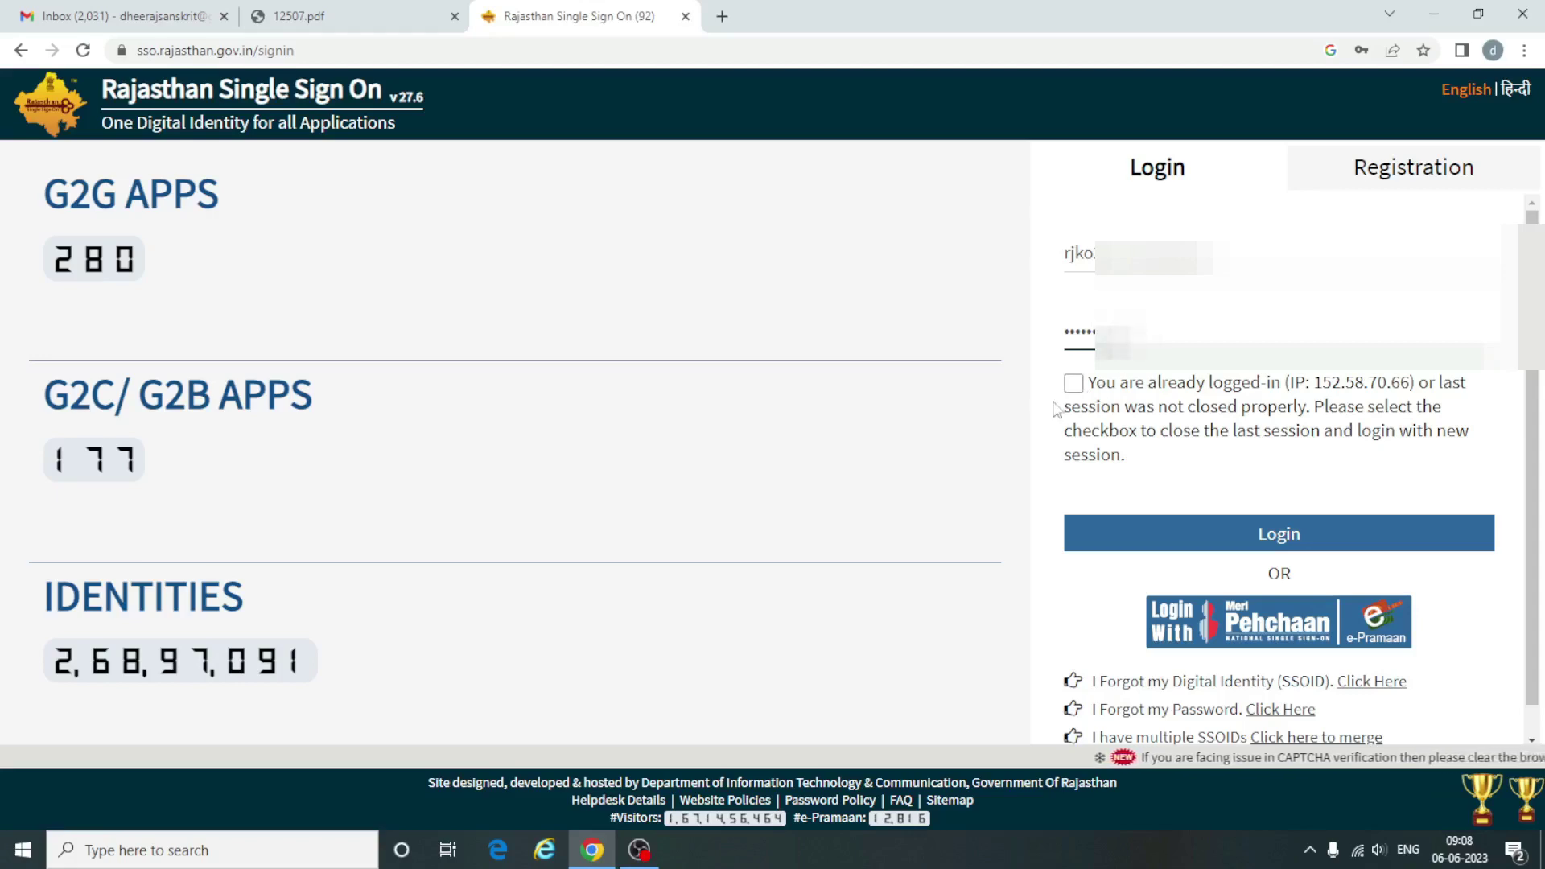
{"action": "left_click", "coordinate": [1074, 383]}
{"action": "left_click", "coordinate": [1218, 533]}
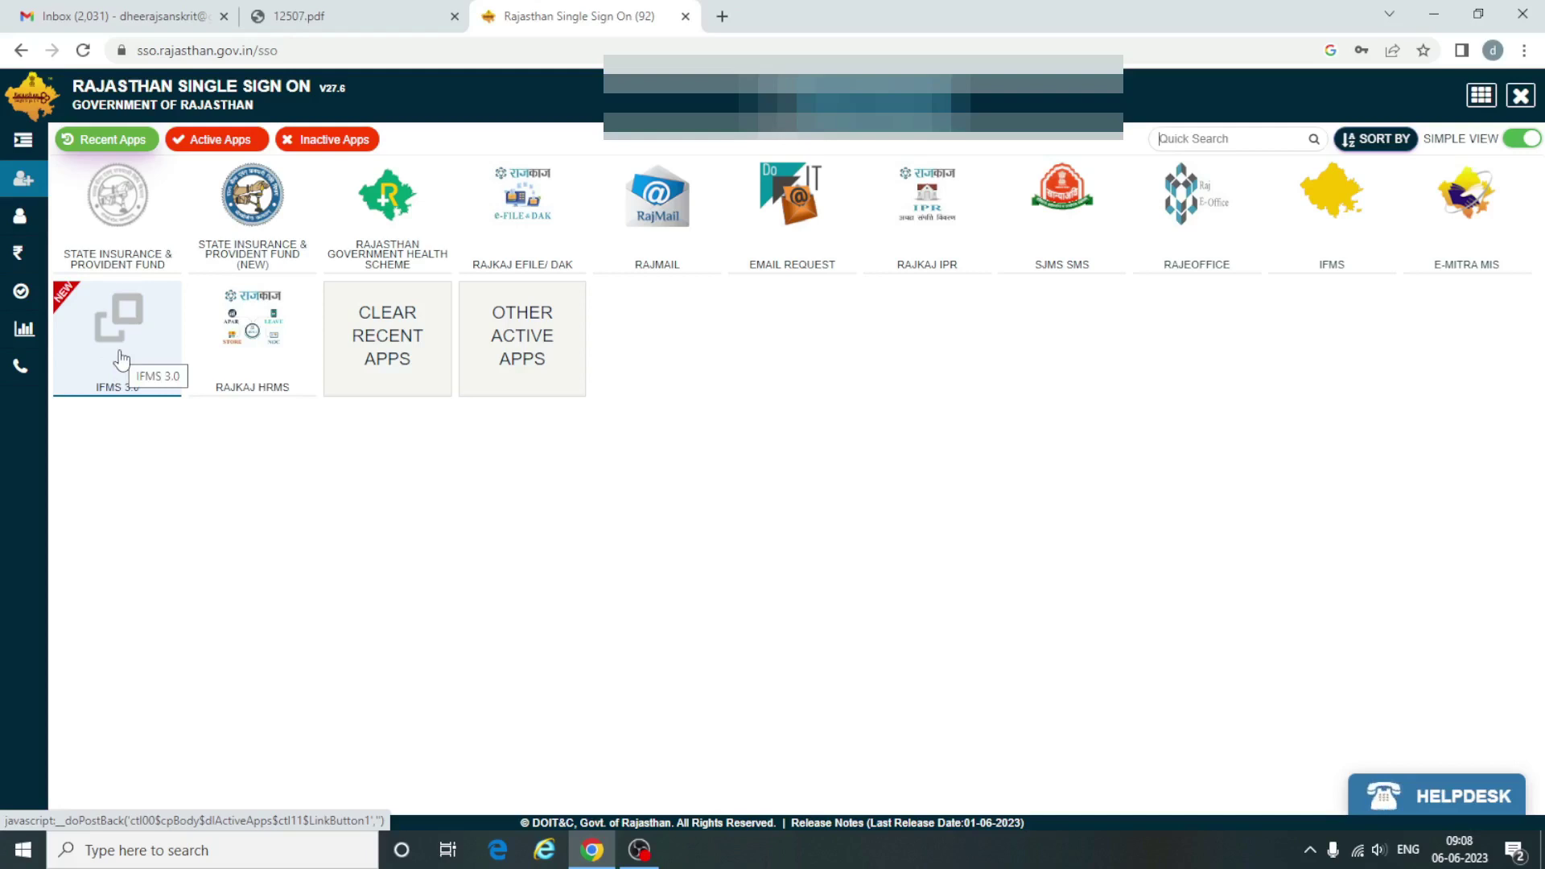
Show the other active apps, quick-search 'ifms', and open IFMS 3.0.
{"action": "left_click", "coordinate": [1232, 143]}
{"action": "left_click", "coordinate": [950, 421]}
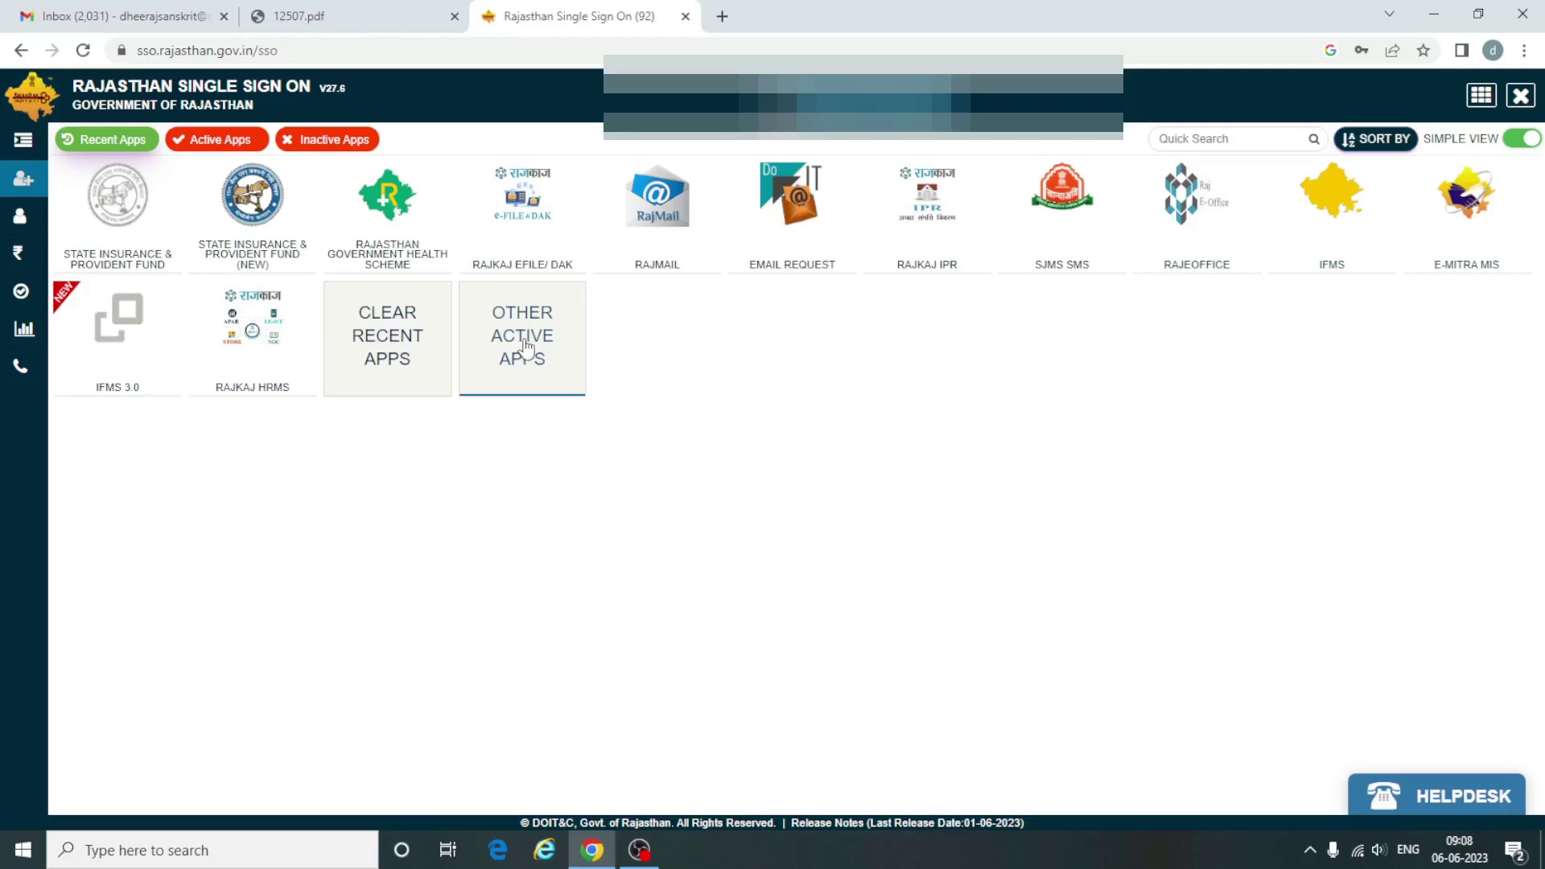
{"action": "left_click", "coordinate": [525, 347]}
{"action": "left_click", "coordinate": [1208, 138]}
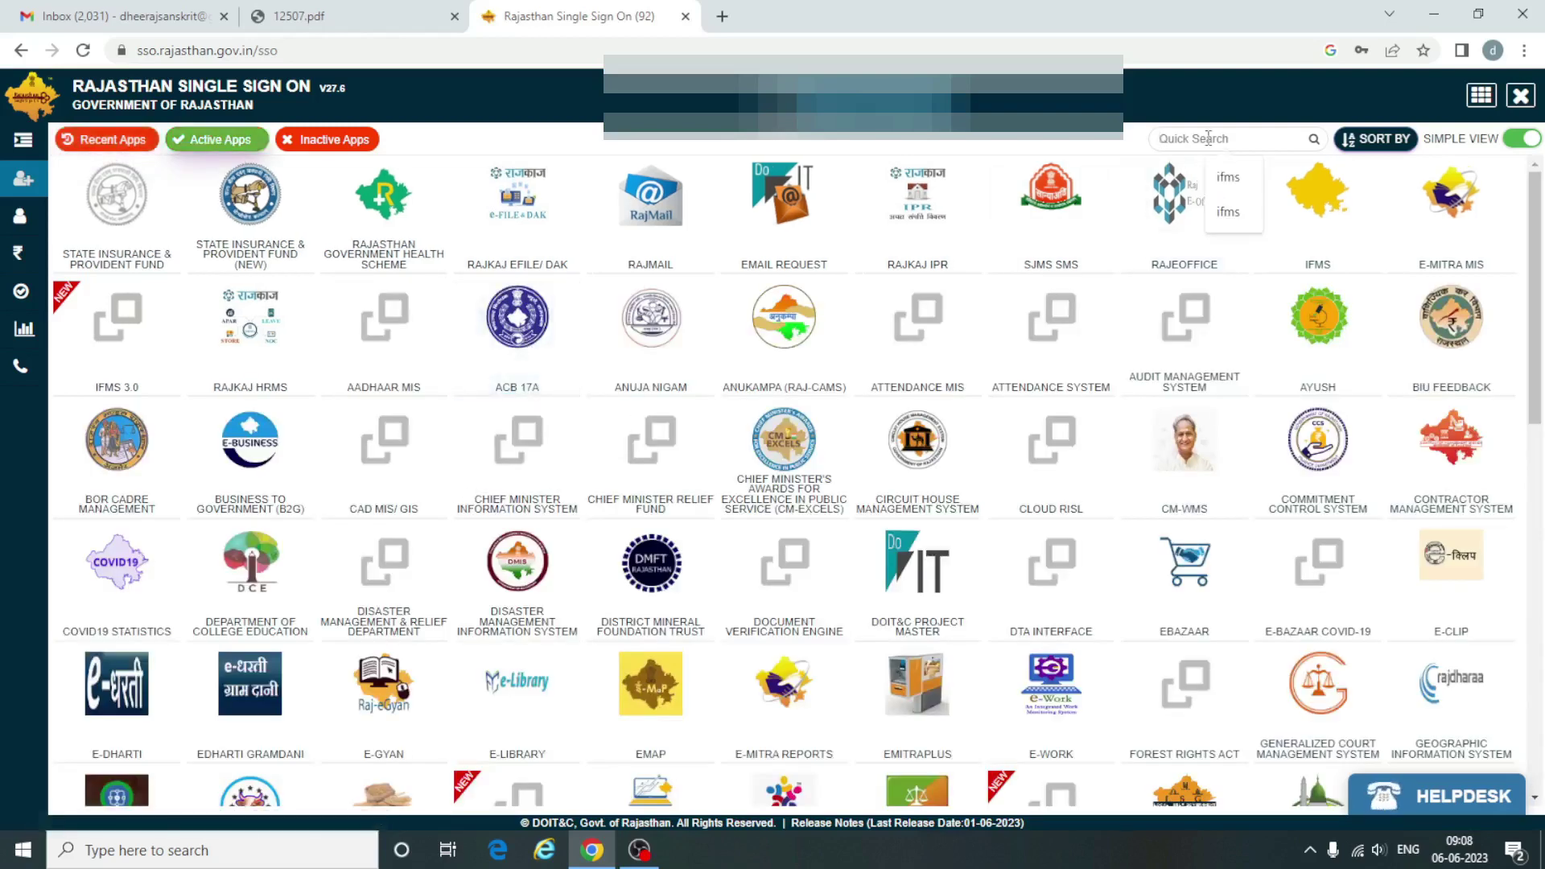
{"action": "type", "text": "ifms"}
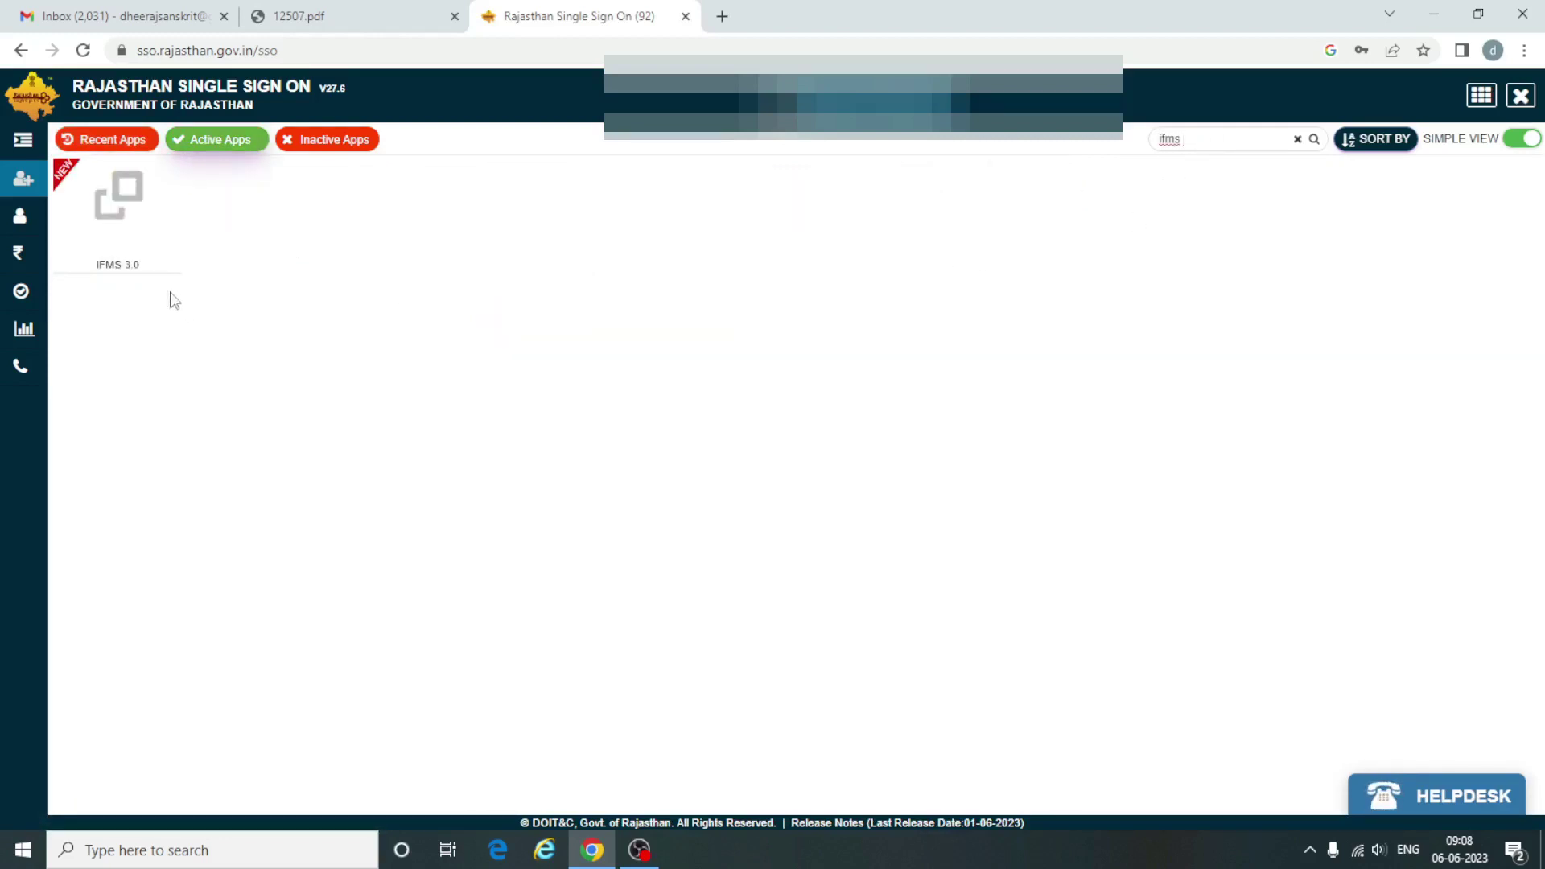
{"action": "left_click", "coordinate": [110, 229]}
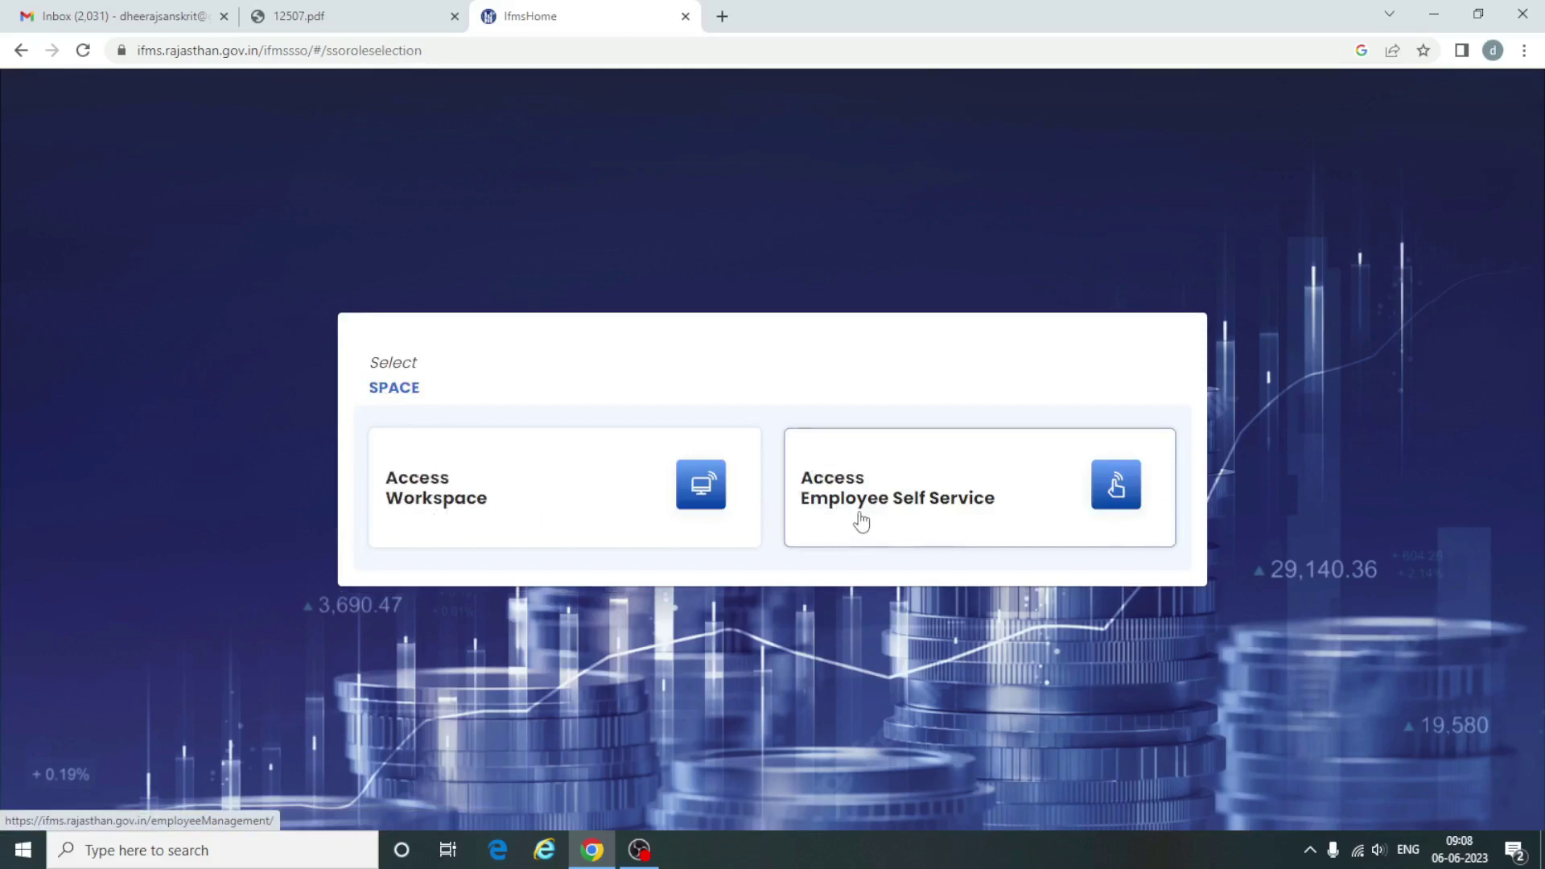
Choose the Access Employee Self Service tile on the Select Space screen.
{"action": "left_click", "coordinate": [1116, 495]}
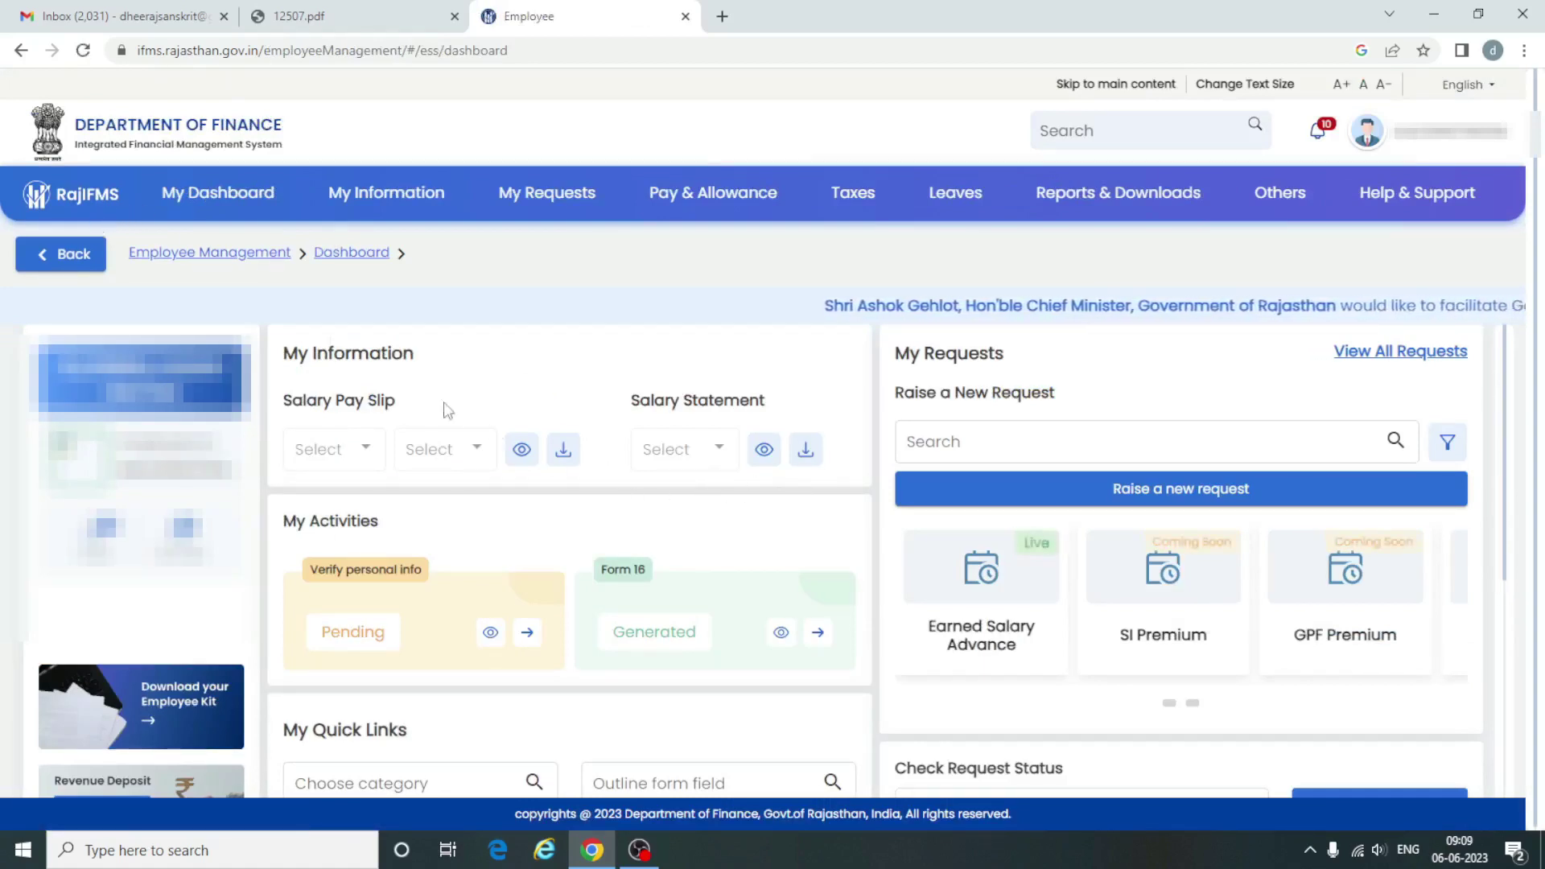
Look over the My Information and Salary Statement headings, then return to the Earned Salary Advance card.
{"action": "left_click_drag", "start_coordinate": [286, 352], "coordinate": [413, 386]}
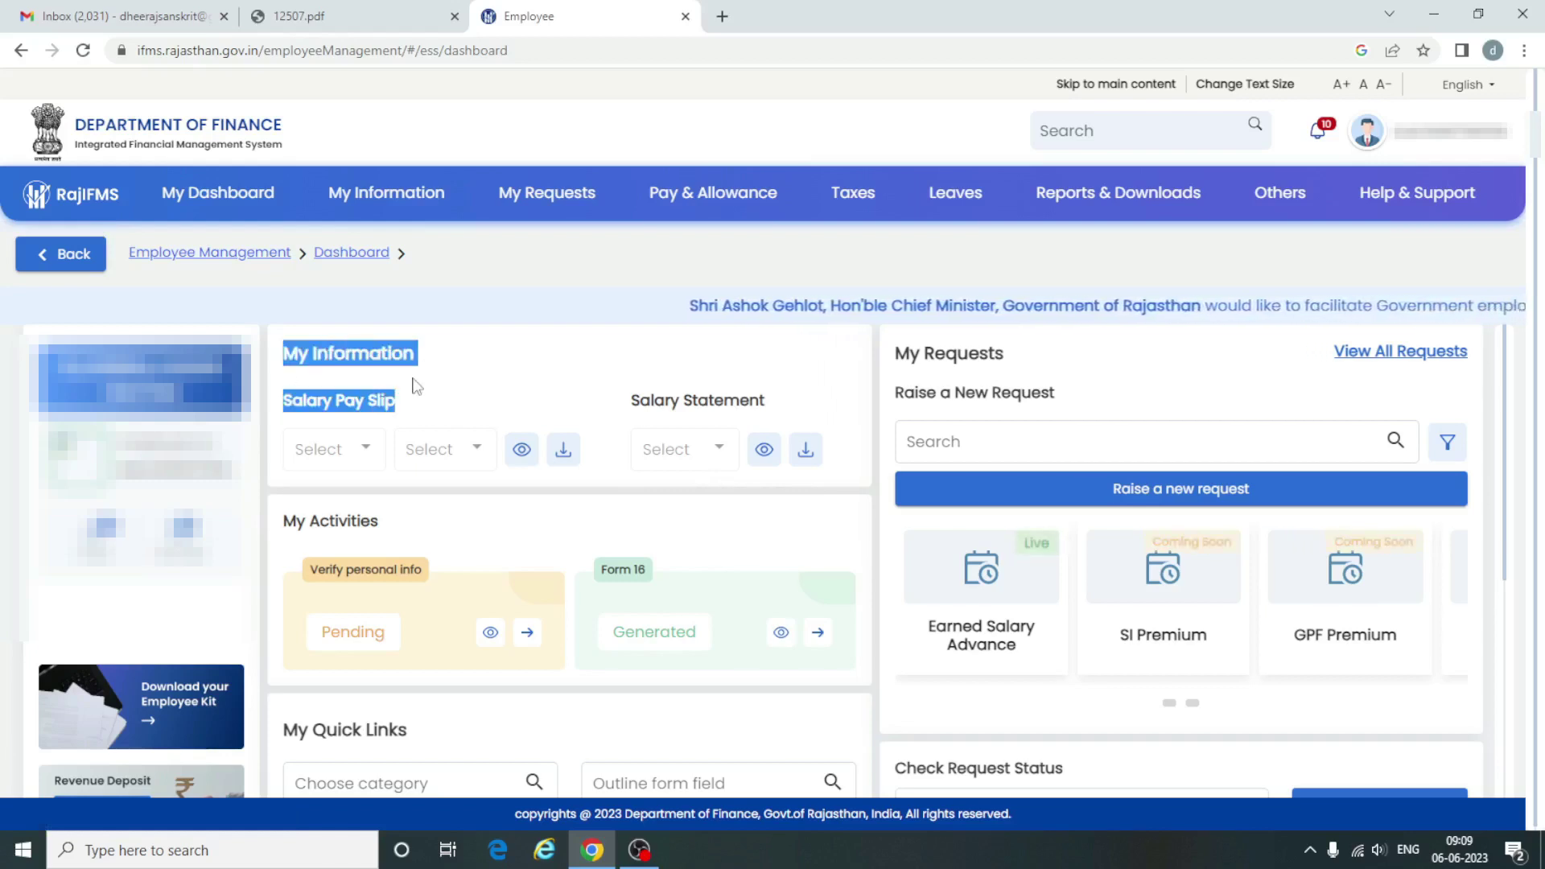
{"action": "left_click", "coordinate": [312, 424]}
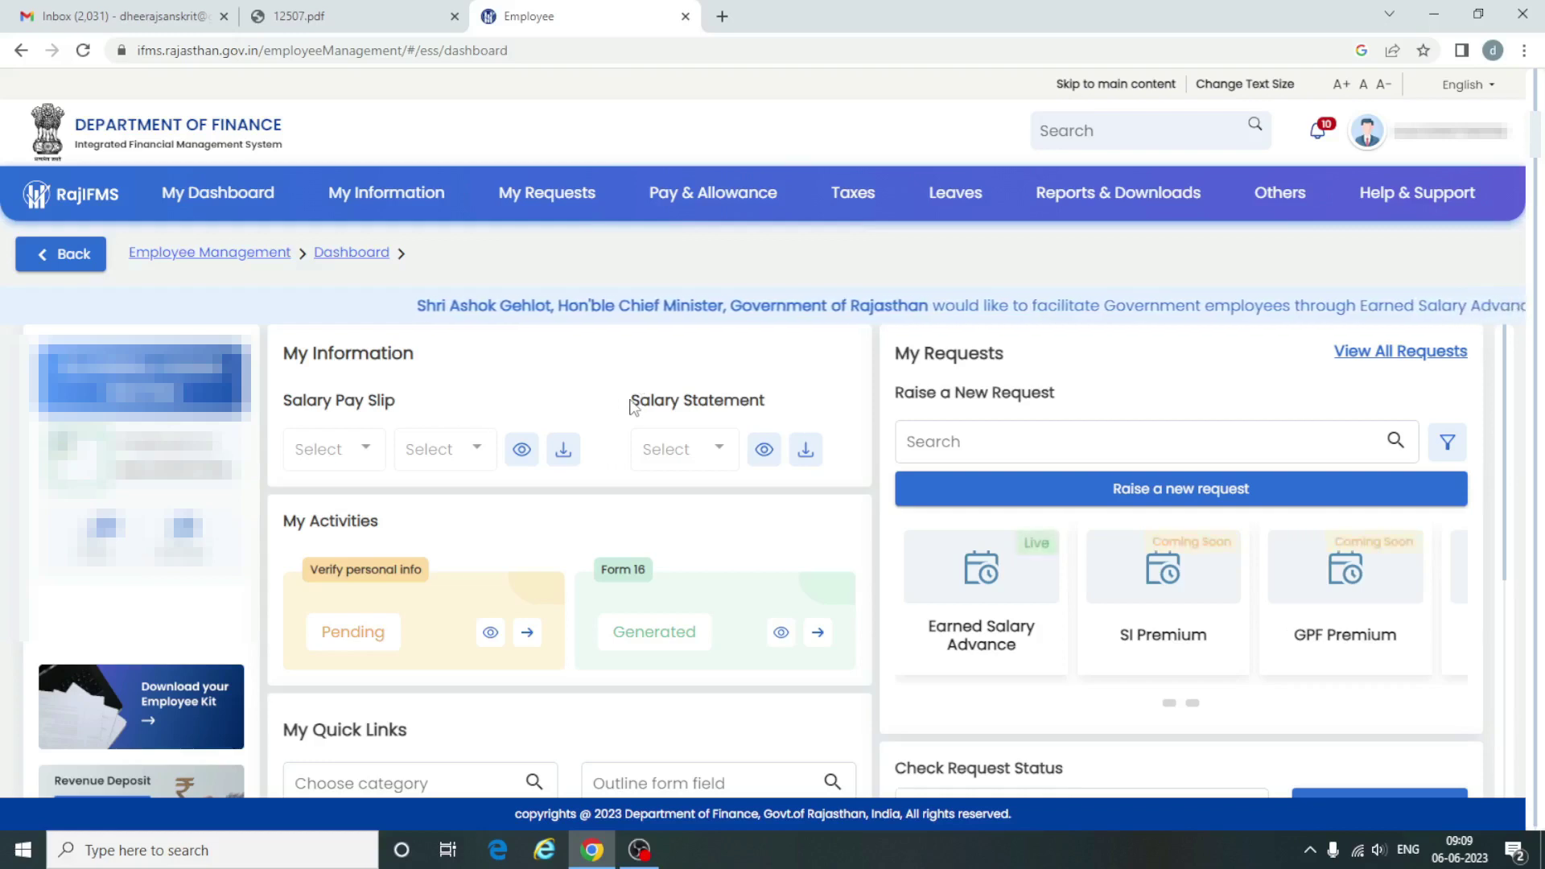
{"action": "left_click_drag", "start_coordinate": [630, 407], "coordinate": [765, 402]}
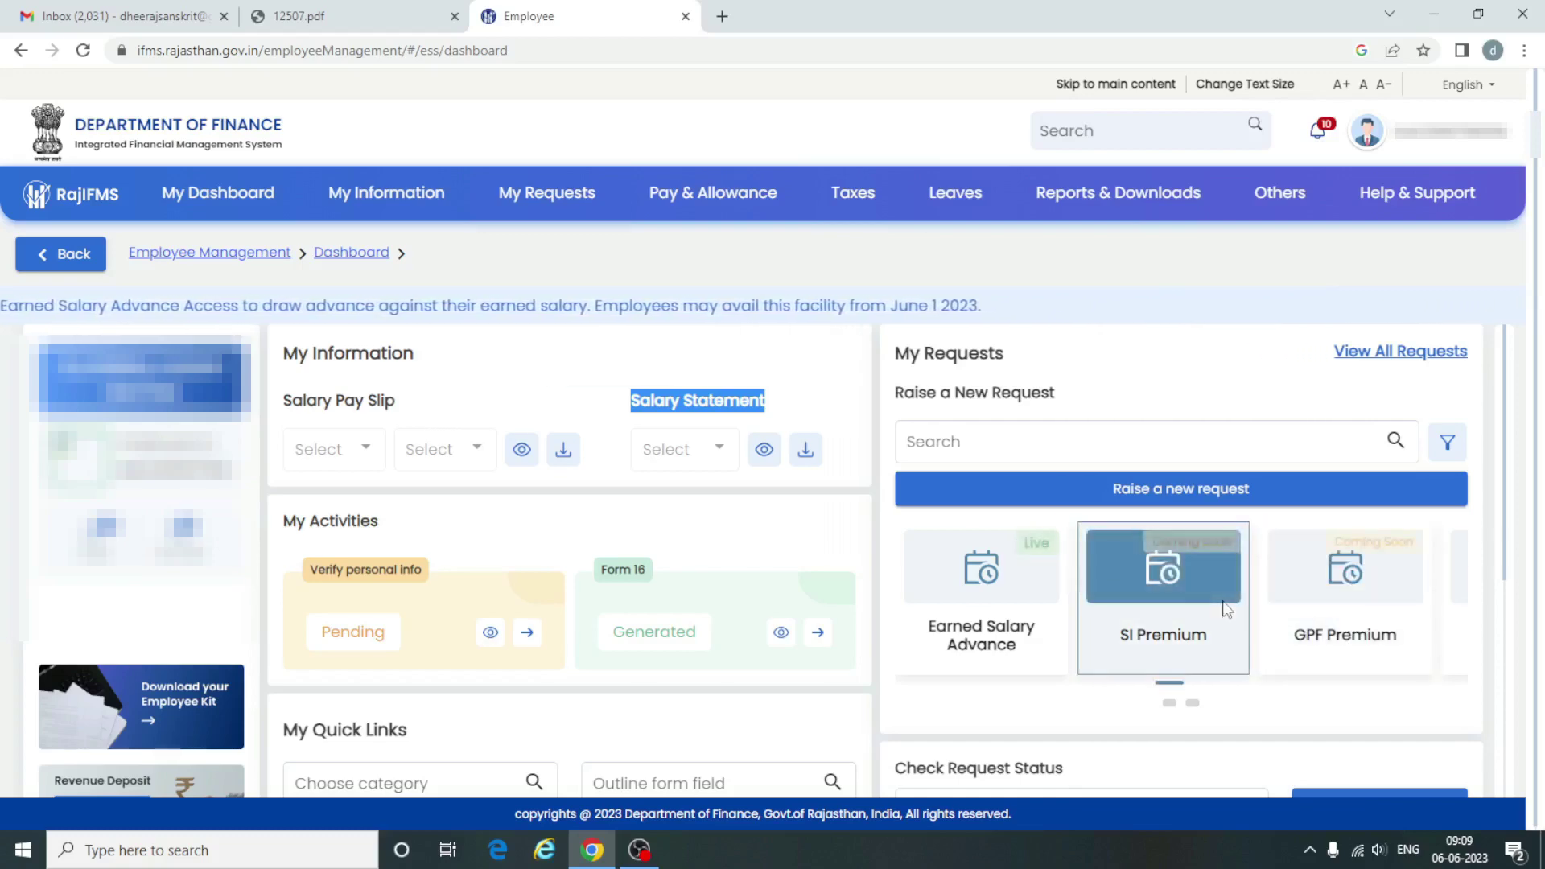
{"action": "scroll", "coordinate": [1191, 588], "scroll_direction": "down", "scroll_amount": 3}
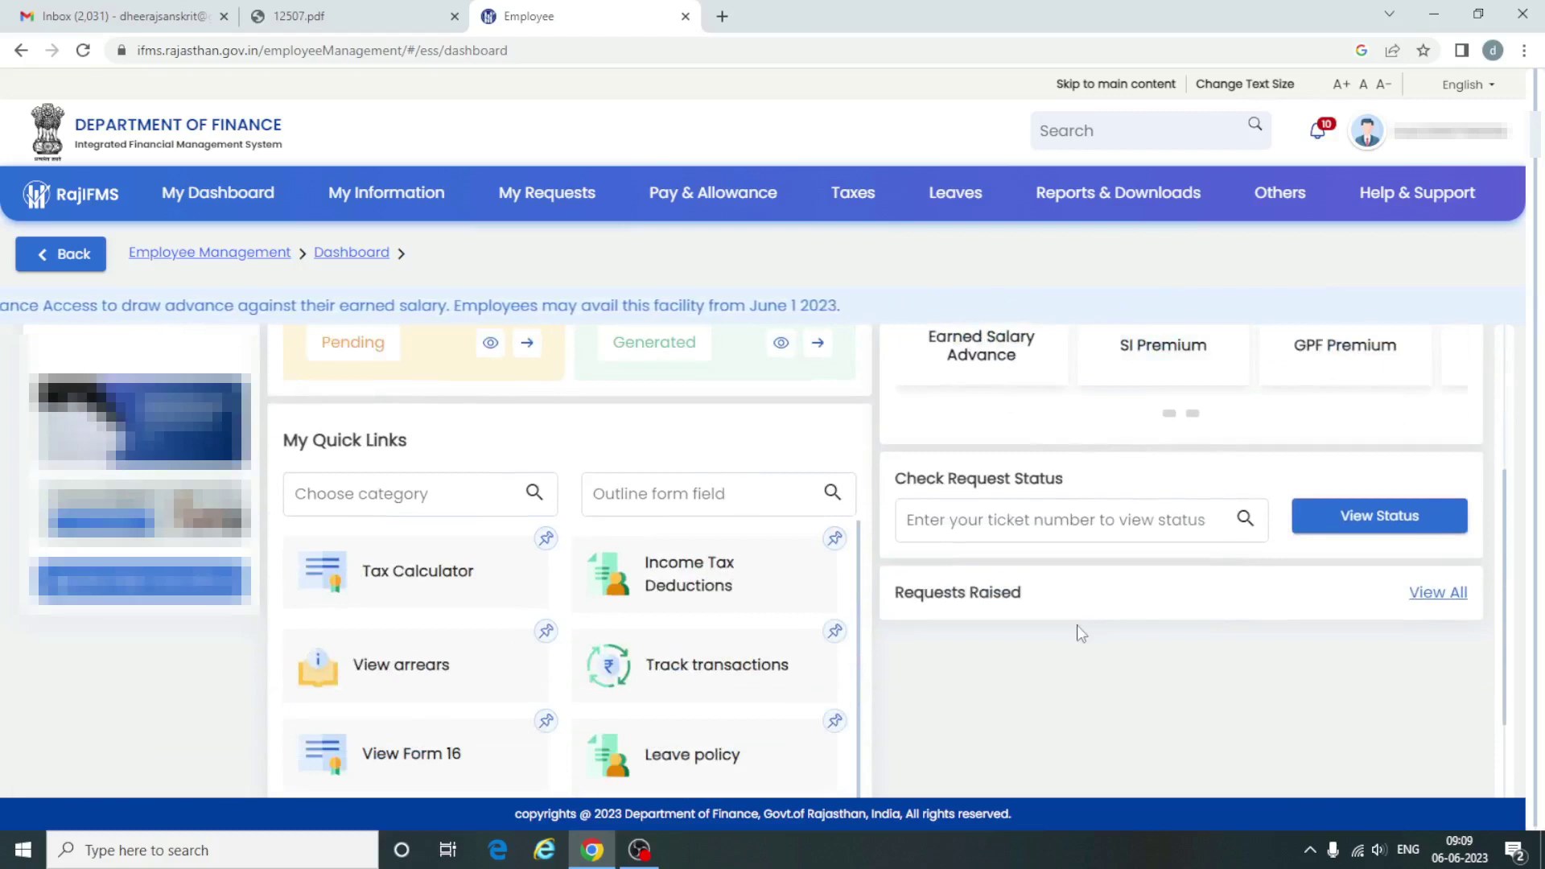
{"action": "scroll", "coordinate": [1081, 634], "scroll_direction": "down", "scroll_amount": 3}
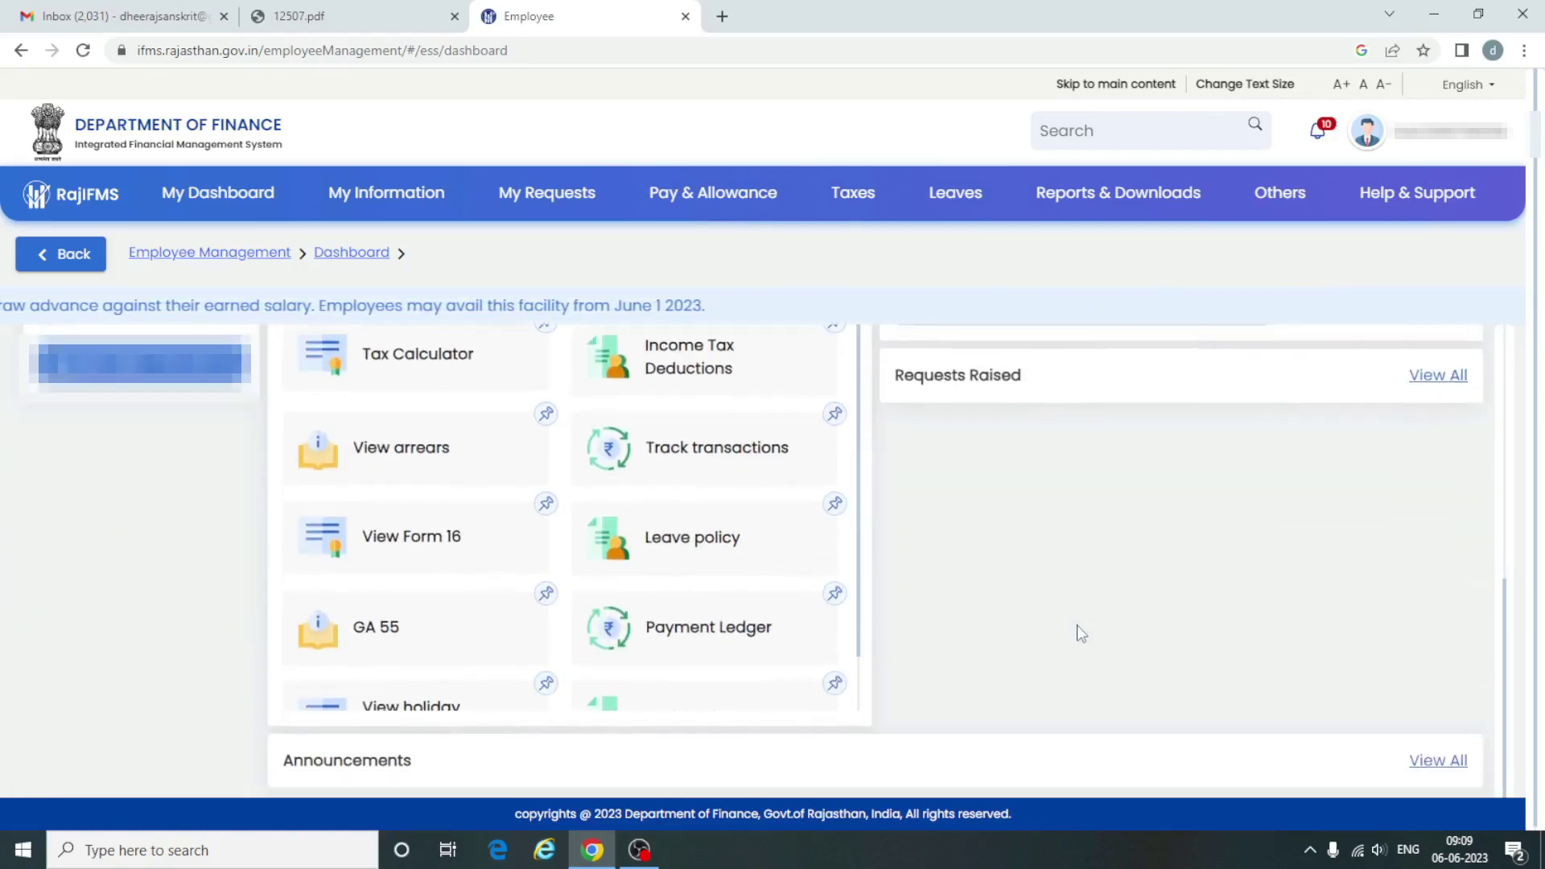
{"action": "scroll", "coordinate": [434, 664], "scroll_direction": "up", "scroll_amount": 1}
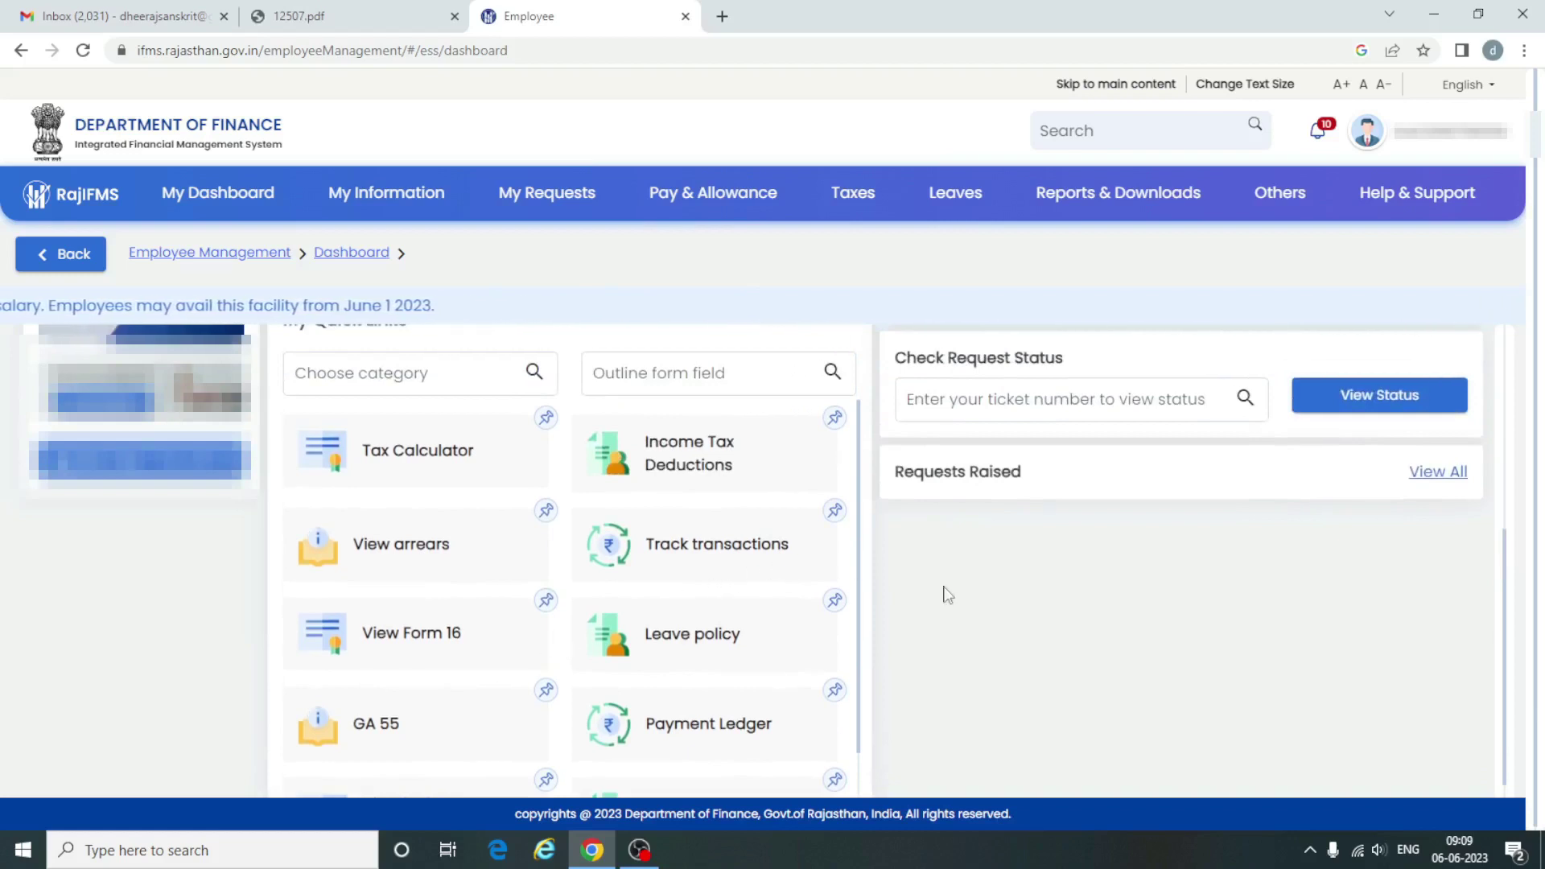
{"action": "scroll", "coordinate": [947, 594], "scroll_direction": "up", "scroll_amount": 4}
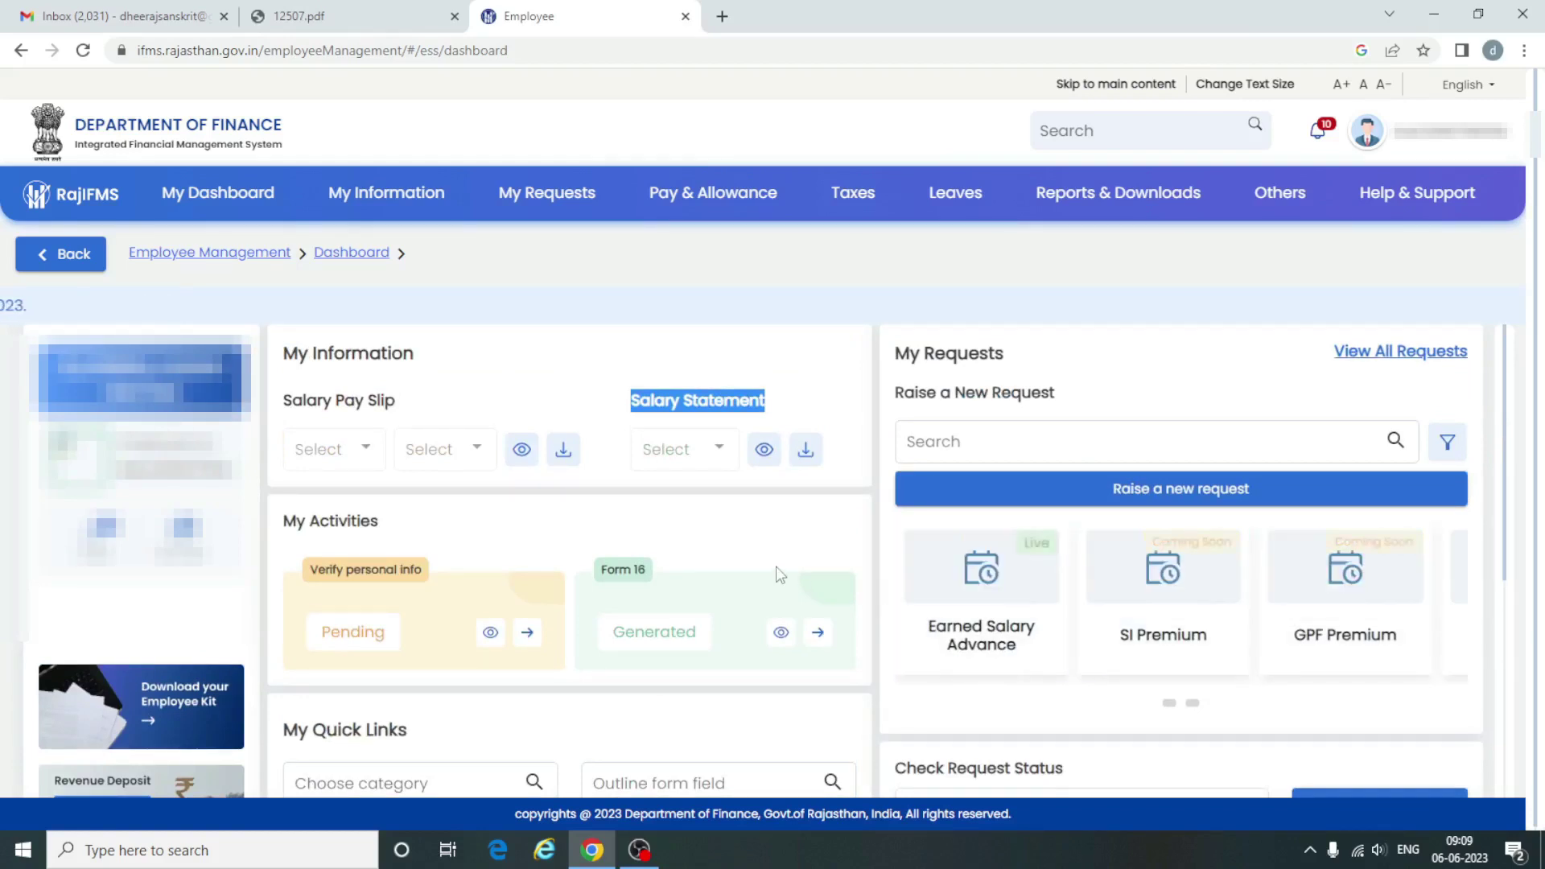
Open Earned Salary Advance, dismiss the Chief Minister popup, and scroll to Undertaking Status.
{"action": "left_click", "coordinate": [993, 582]}
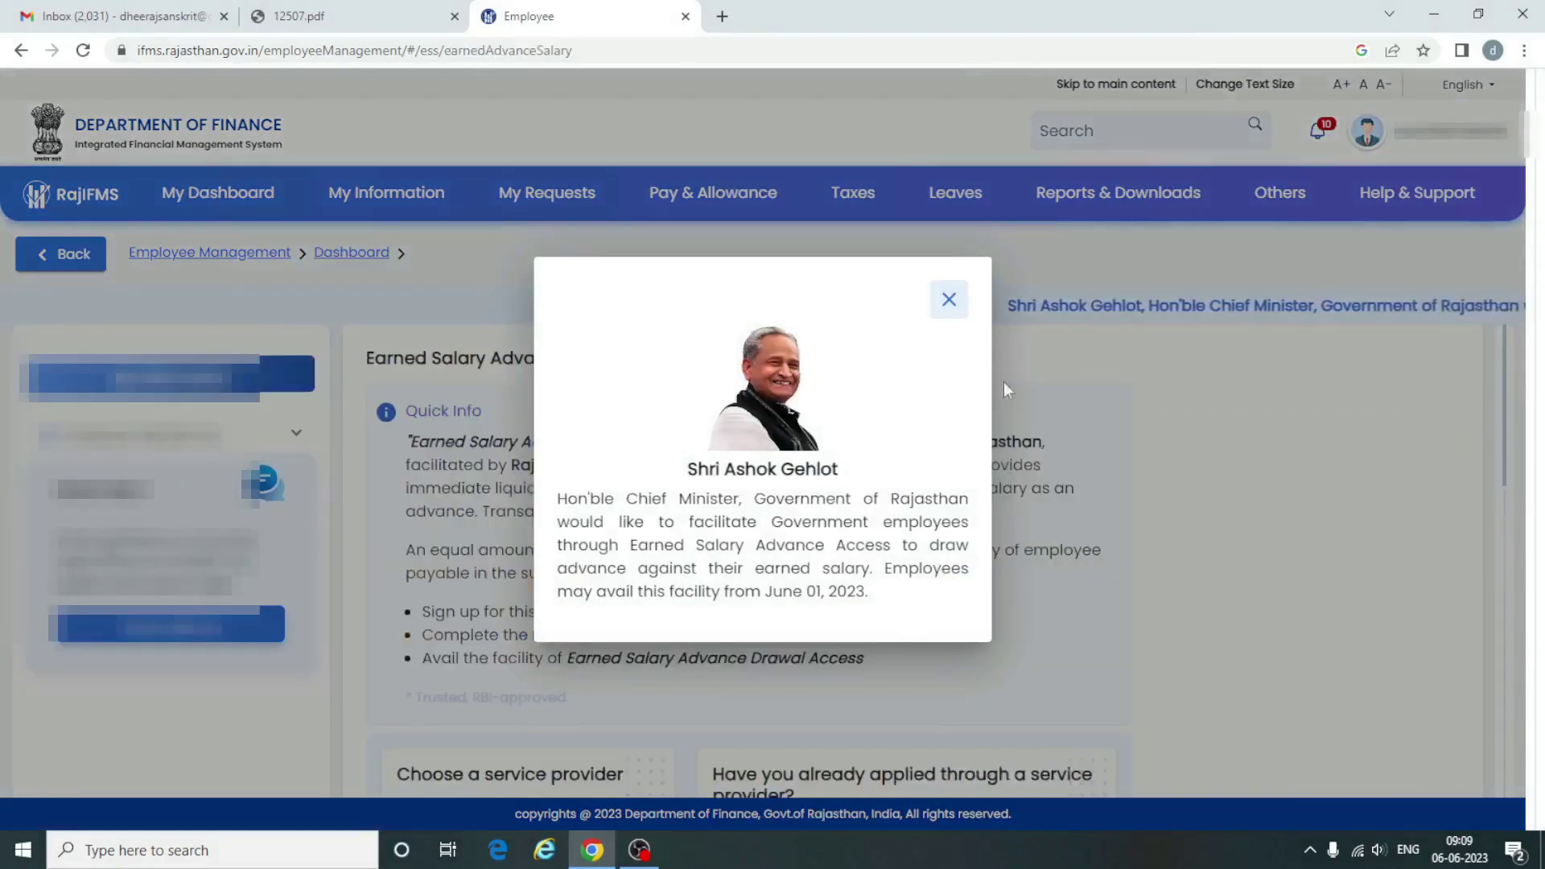
{"action": "left_click", "coordinate": [948, 303]}
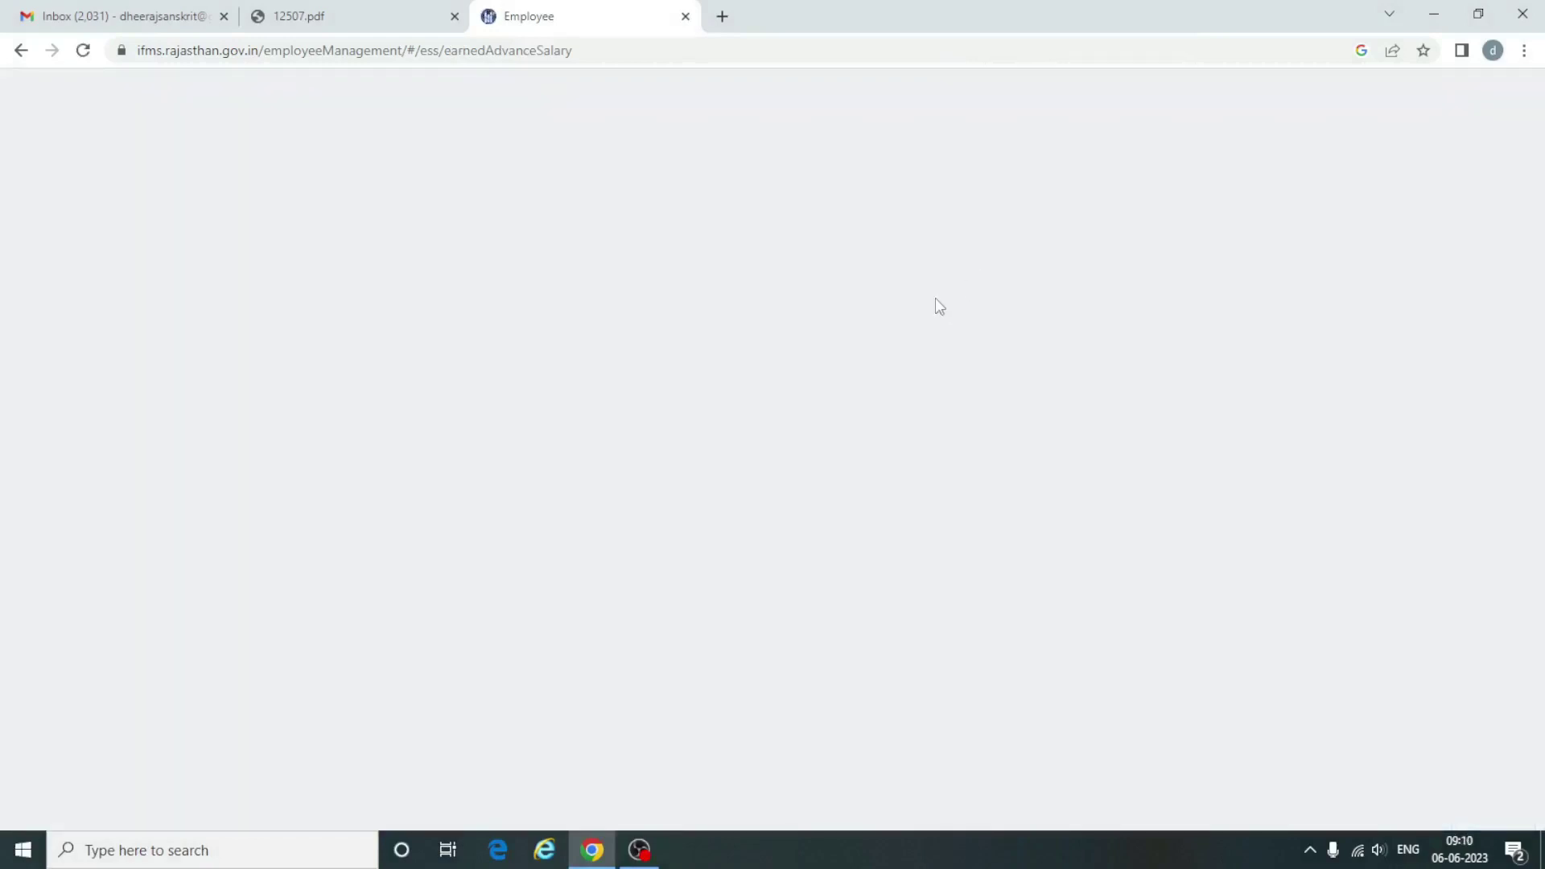
{"action": "scroll", "coordinate": [1079, 509], "scroll_direction": "down", "scroll_amount": 2}
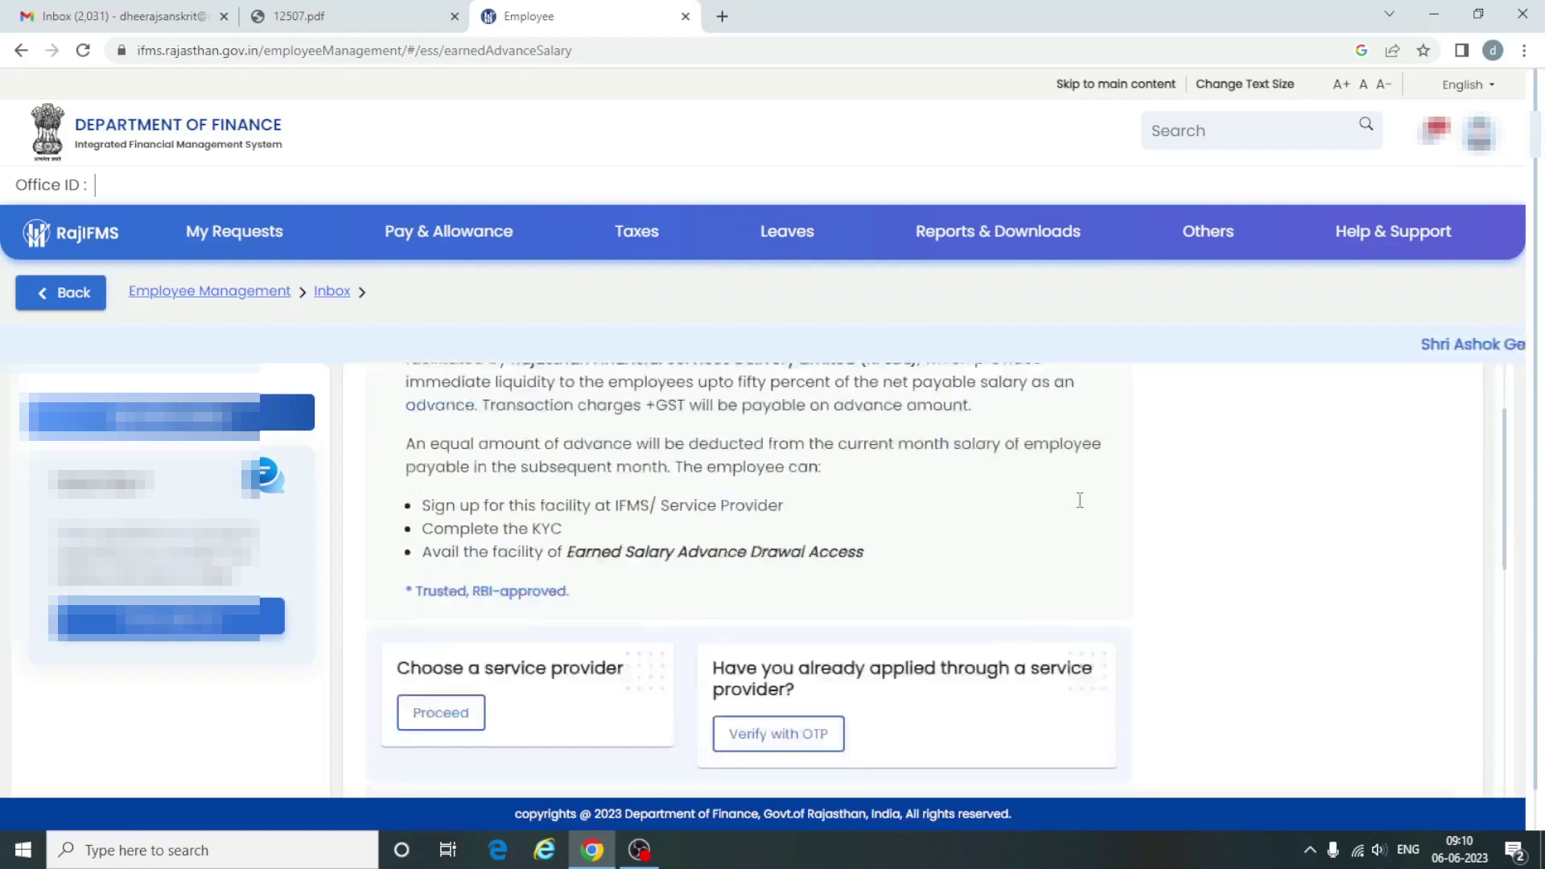
{"action": "scroll", "coordinate": [1070, 513], "scroll_direction": "up", "scroll_amount": 1}
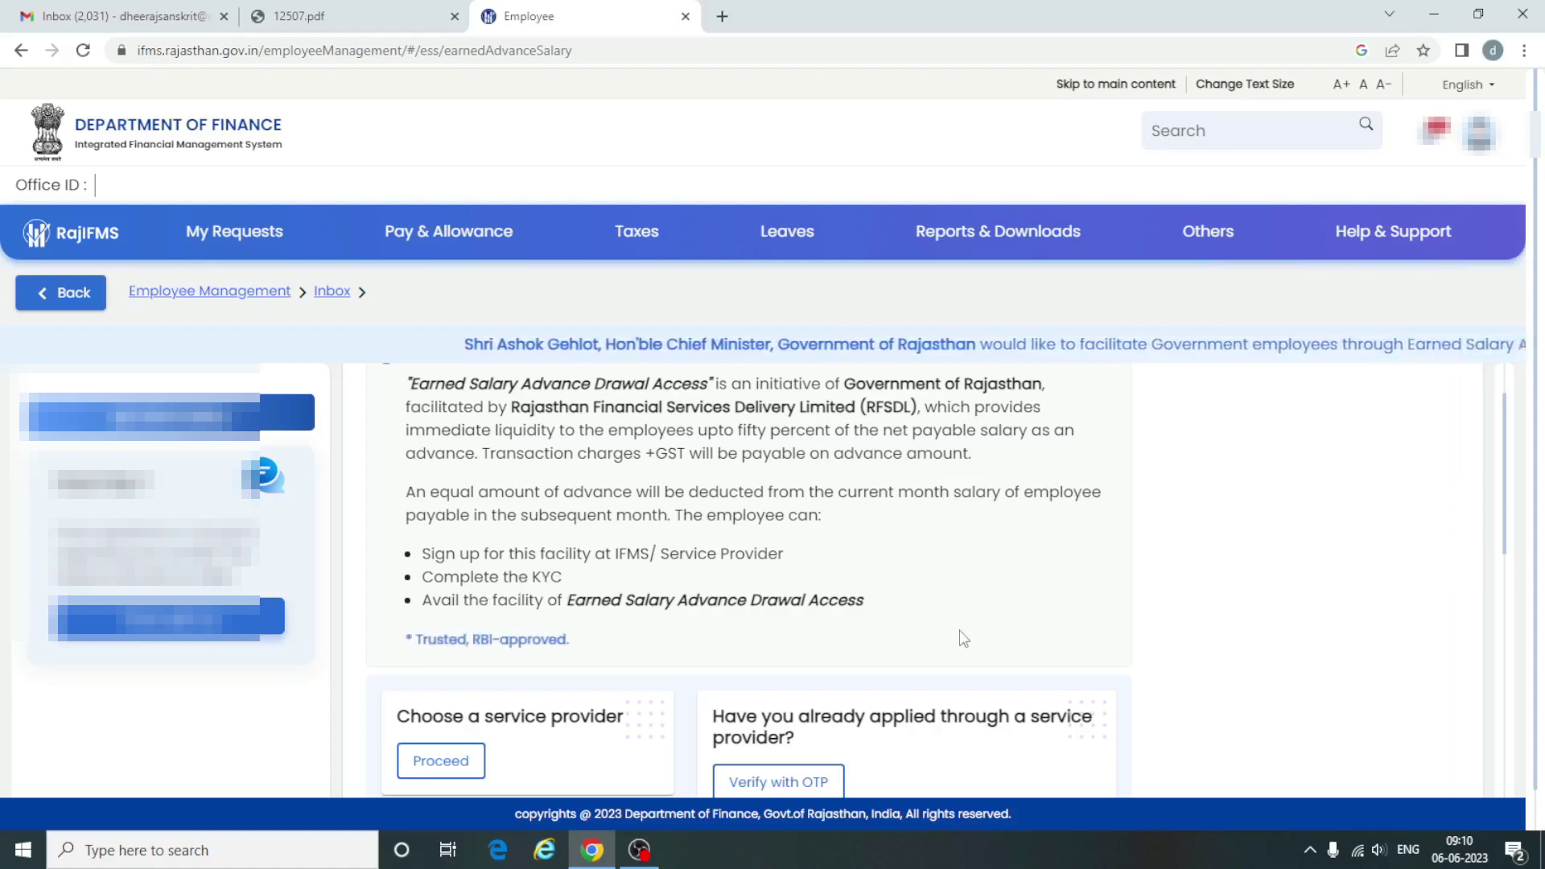
{"action": "scroll", "coordinate": [961, 638], "scroll_direction": "down", "scroll_amount": 2}
{"action": "scroll", "coordinate": [955, 638], "scroll_direction": "down", "scroll_amount": 1}
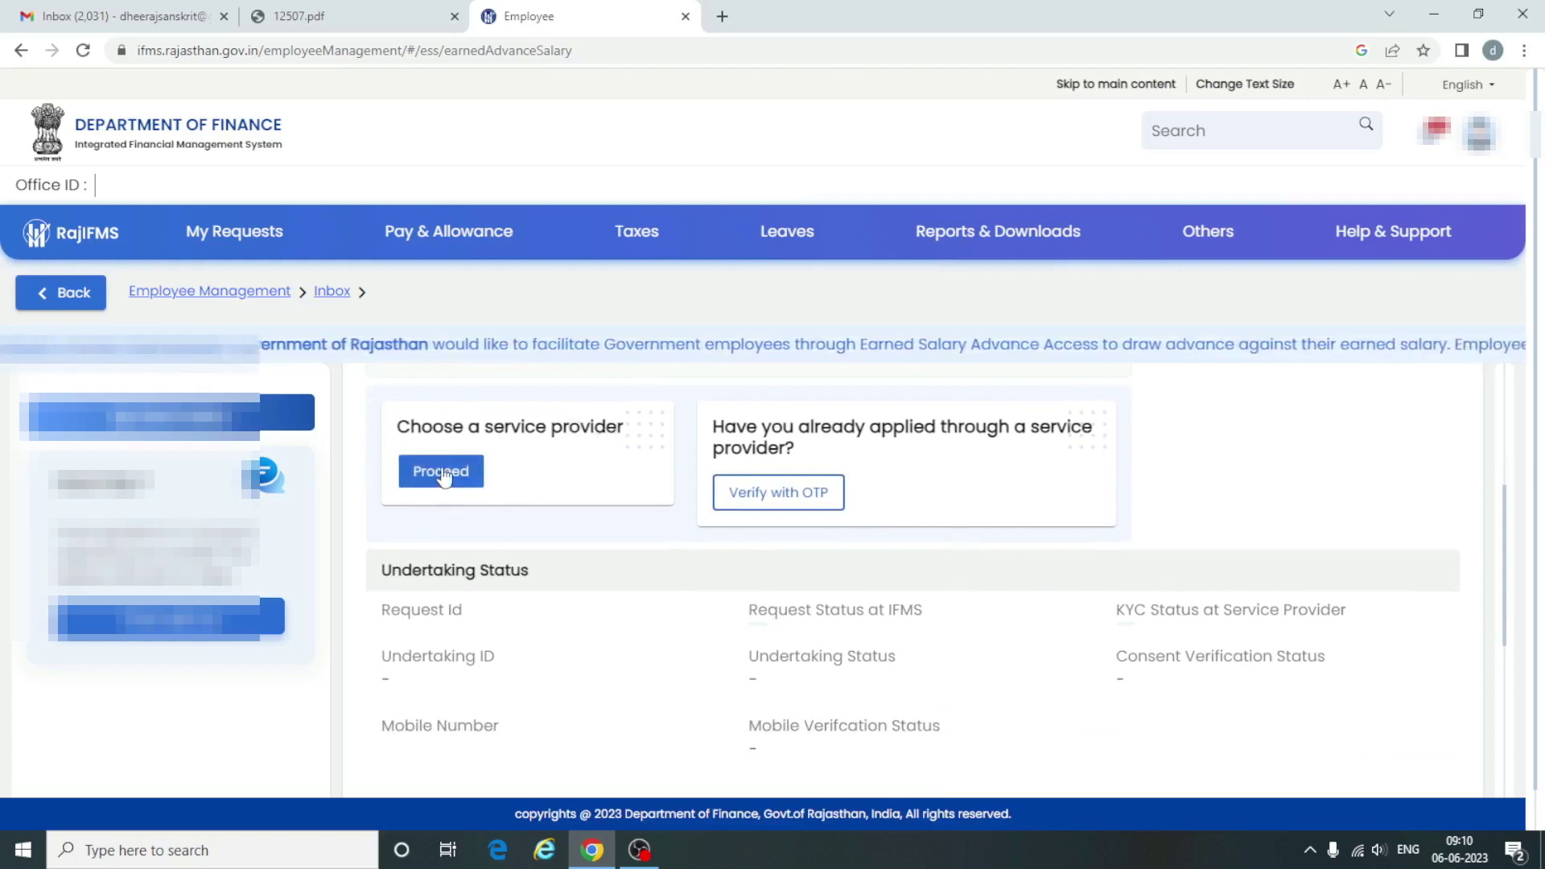
Proceed to the provider list showing Refyne Tech Private Limited: 50% of net salary, 20000 per transaction.
{"action": "left_click", "coordinate": [443, 471]}
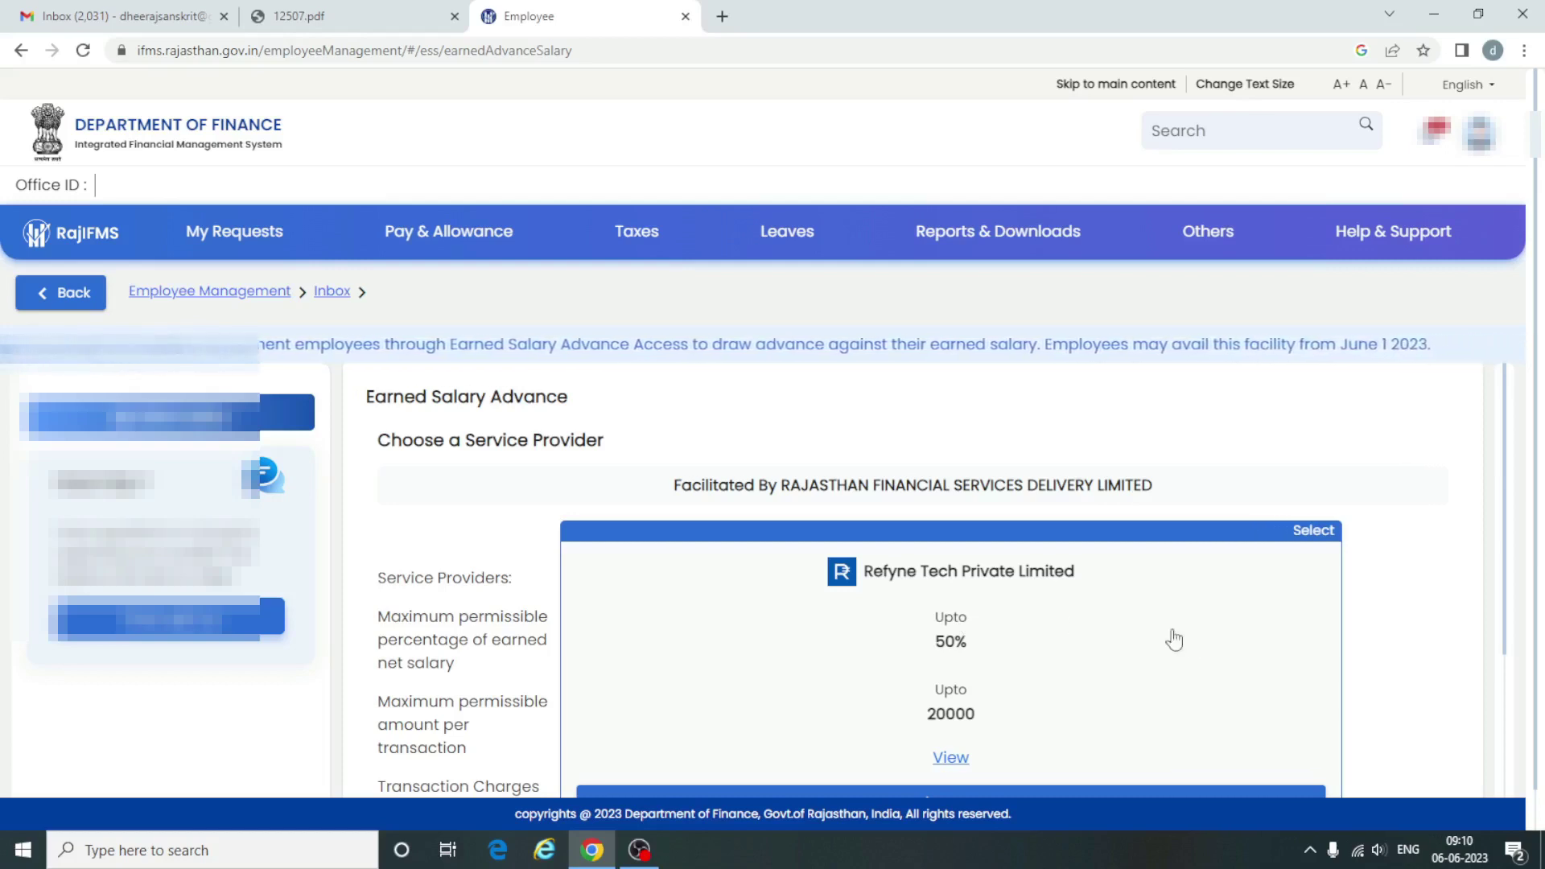
{"action": "scroll", "coordinate": [1169, 638], "scroll_direction": "down", "scroll_amount": 2}
{"action": "scroll", "coordinate": [989, 507], "scroll_direction": "up", "scroll_amount": 1}
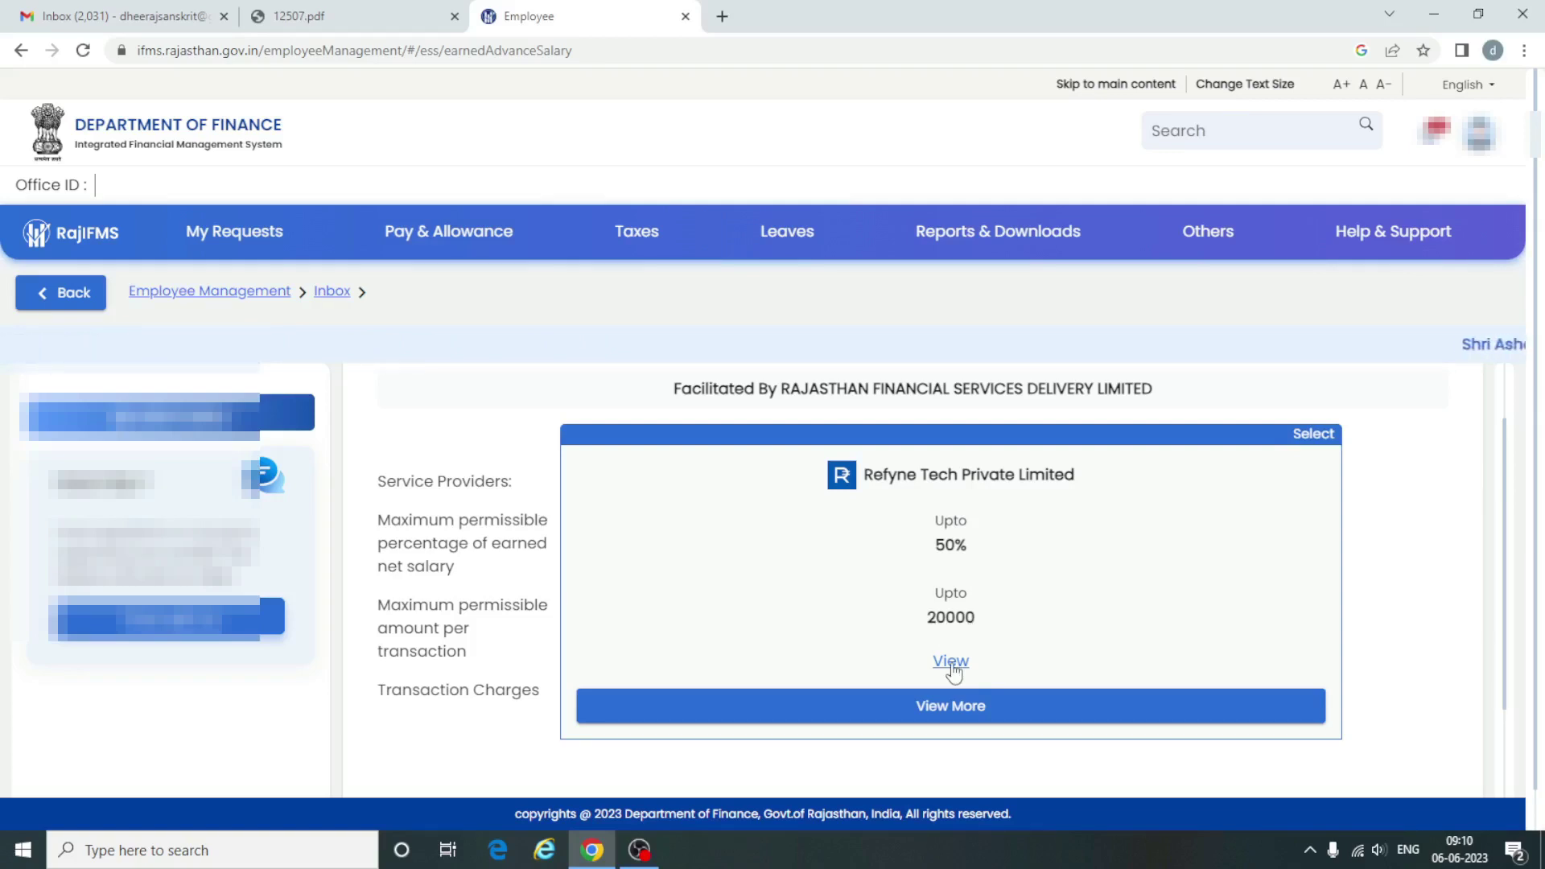
Review Refyne's transaction charges table, fees Rs 11 to Rs 234, then close it.
{"action": "left_click", "coordinate": [951, 665]}
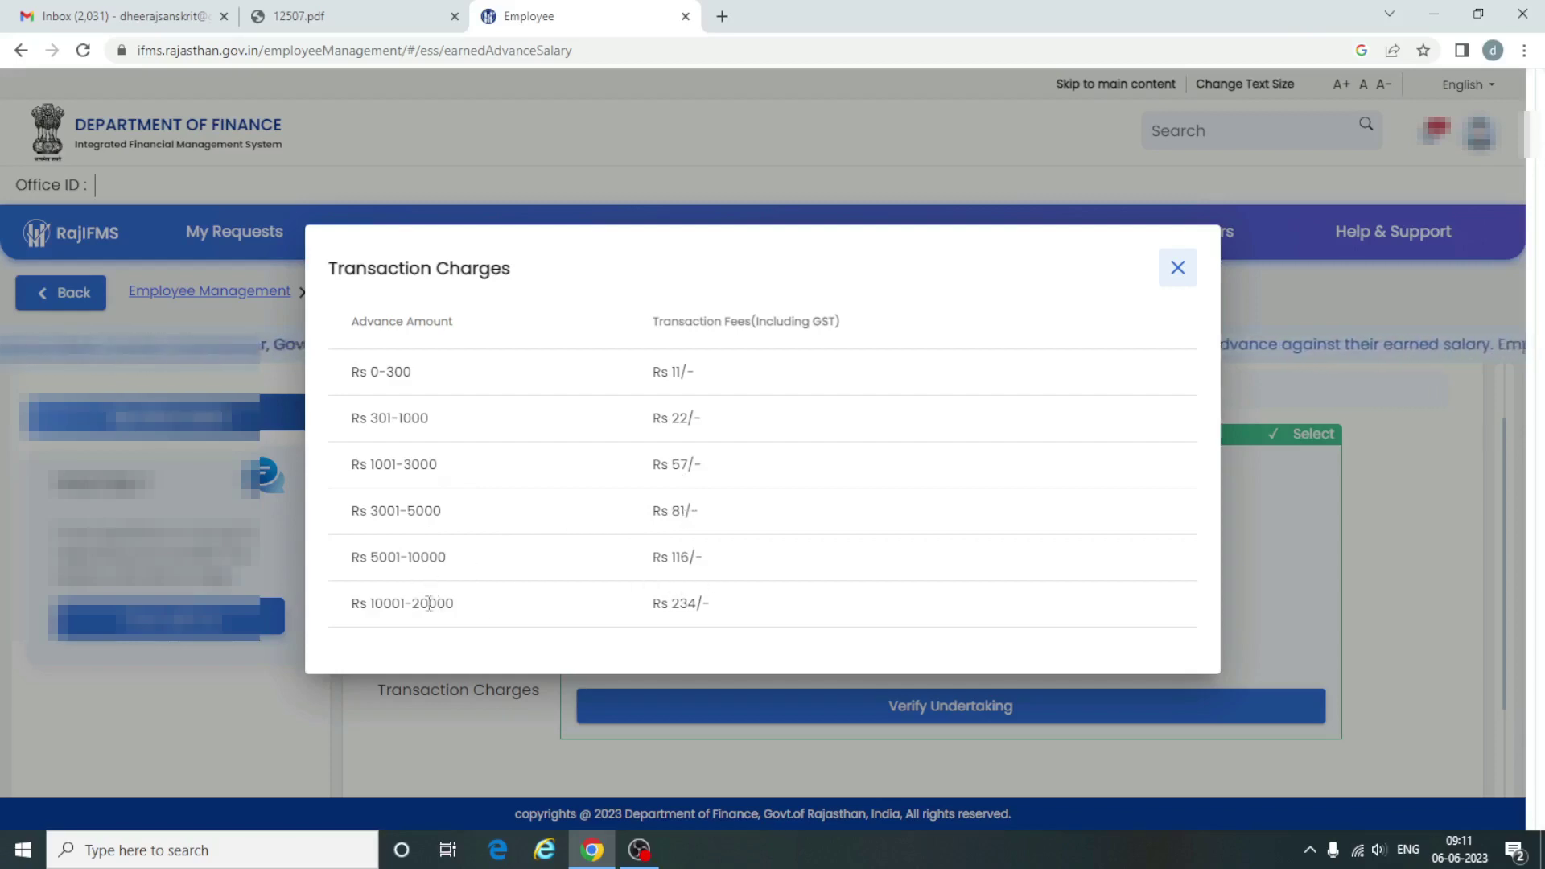
{"action": "triple_click", "coordinate": [675, 607]}
{"action": "left_click", "coordinate": [792, 618]}
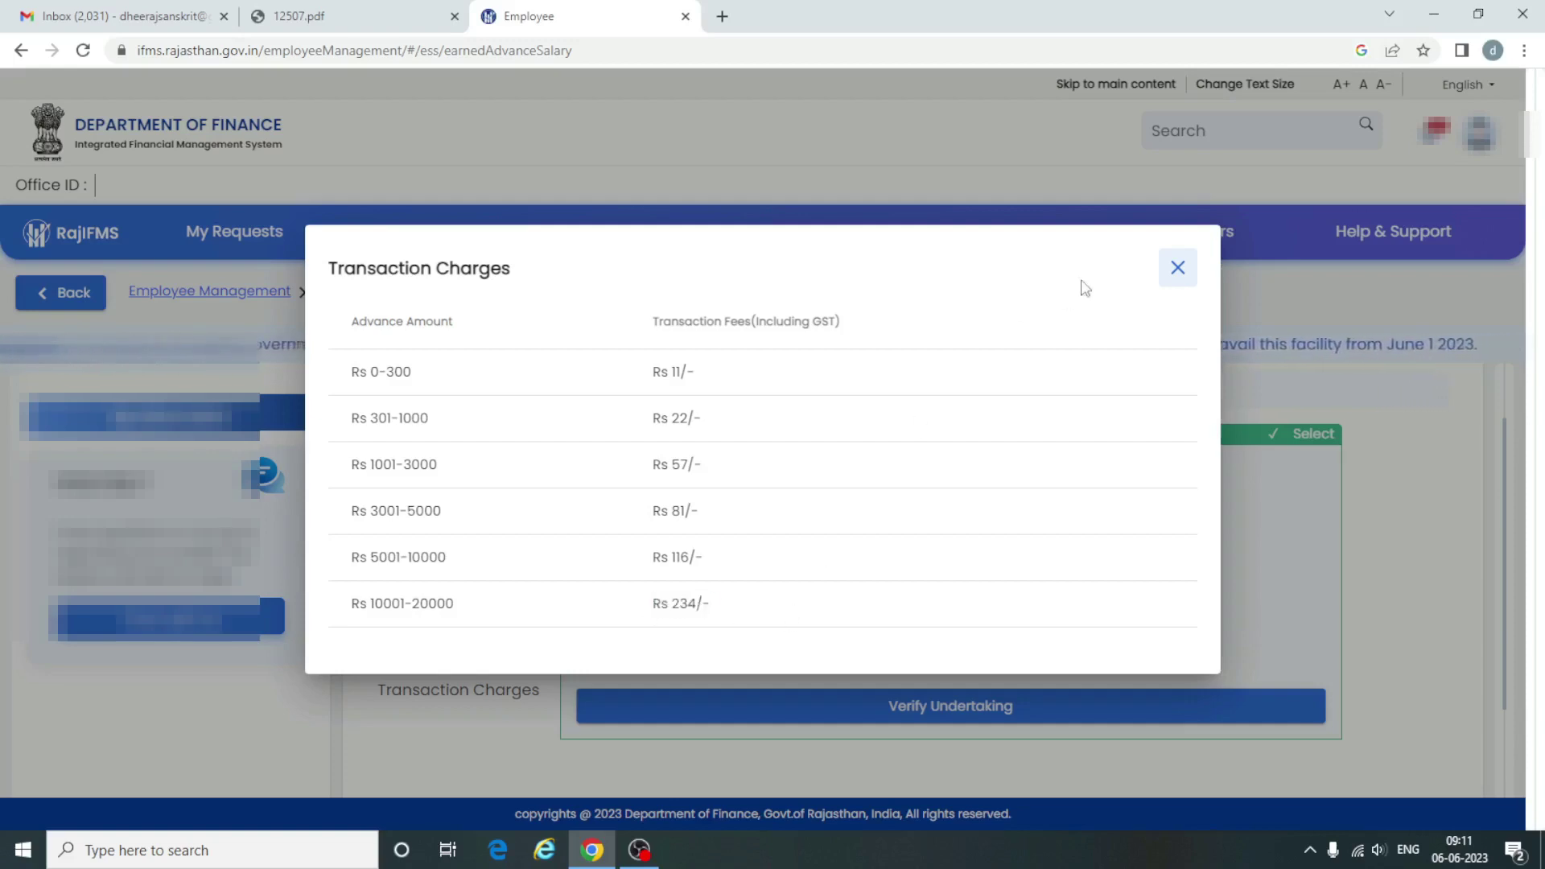
{"action": "left_click", "coordinate": [1178, 270]}
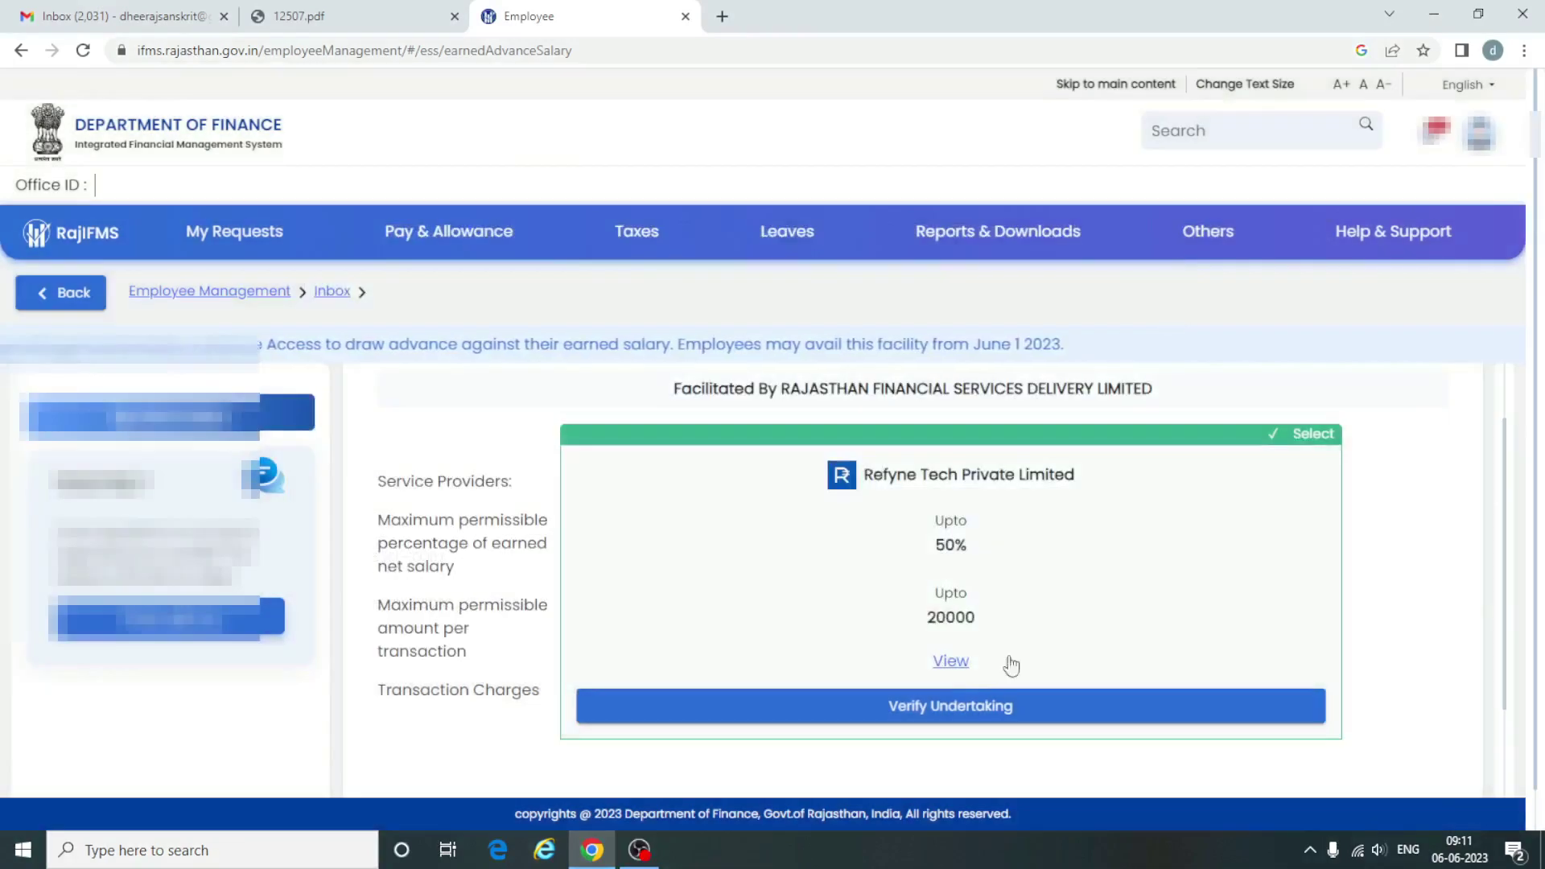
Verify the Refyne undertaking by OTP, entering the six-digit code sent to the registered mobile.
{"action": "left_click", "coordinate": [953, 708]}
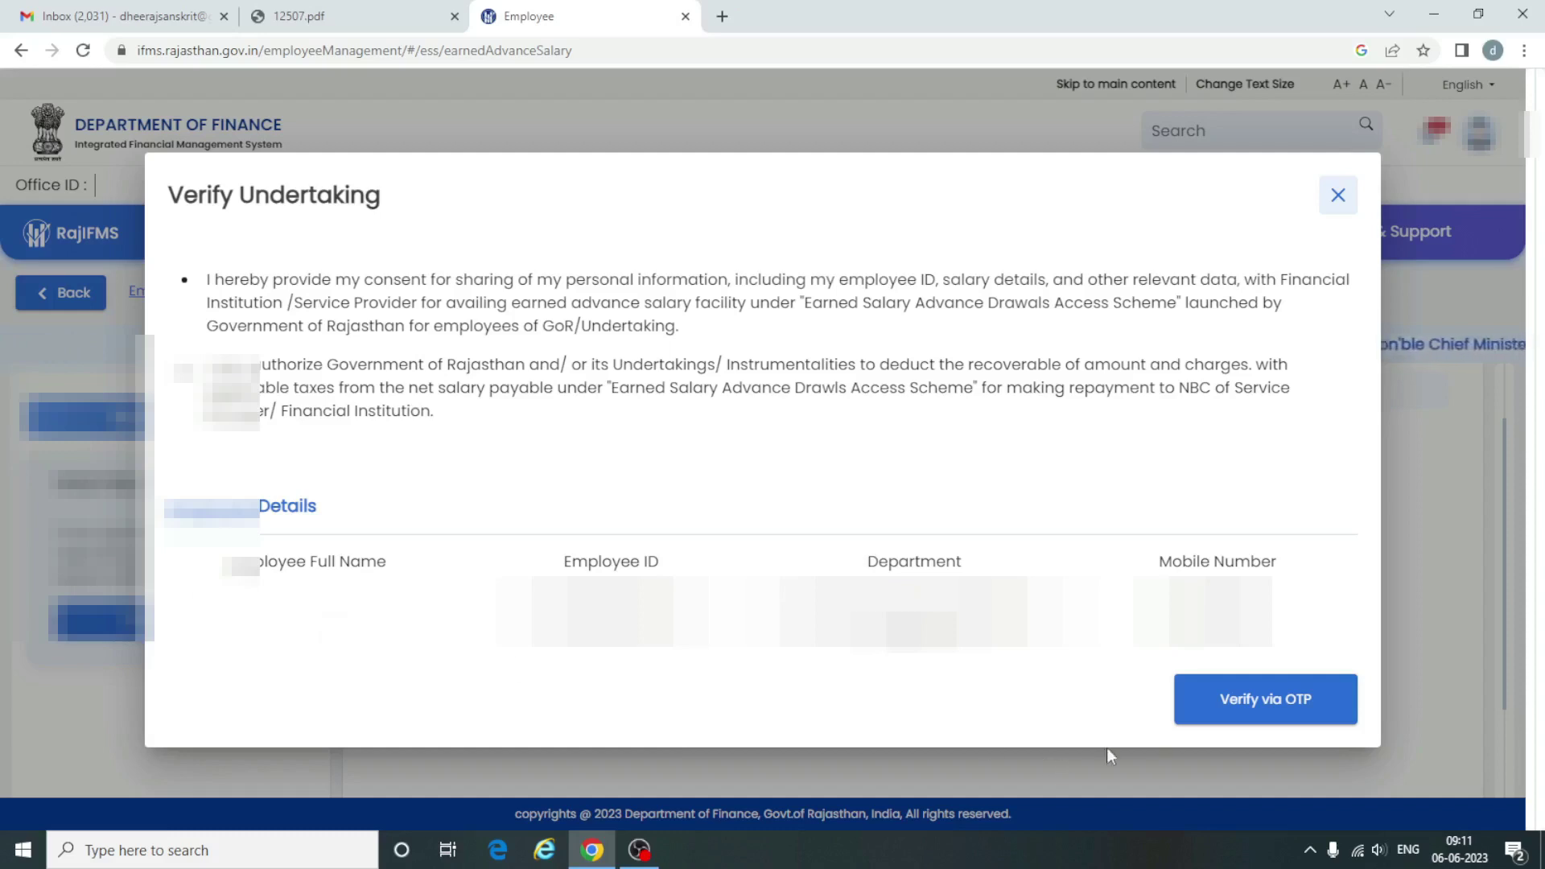
{"action": "left_click", "coordinate": [1274, 705]}
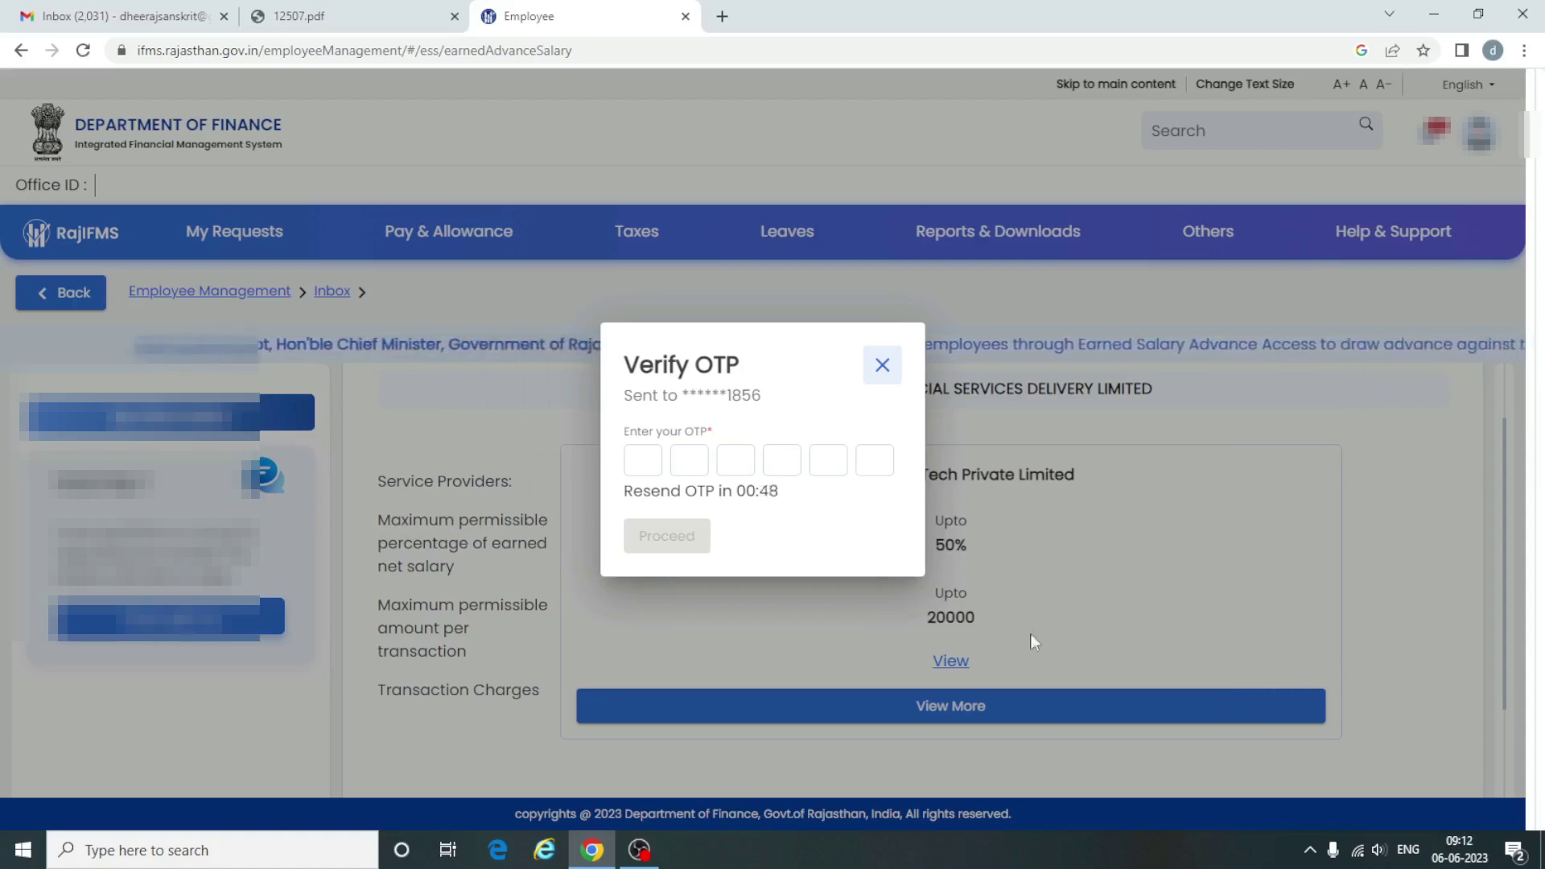
{"action": "left_click", "coordinate": [651, 465]}
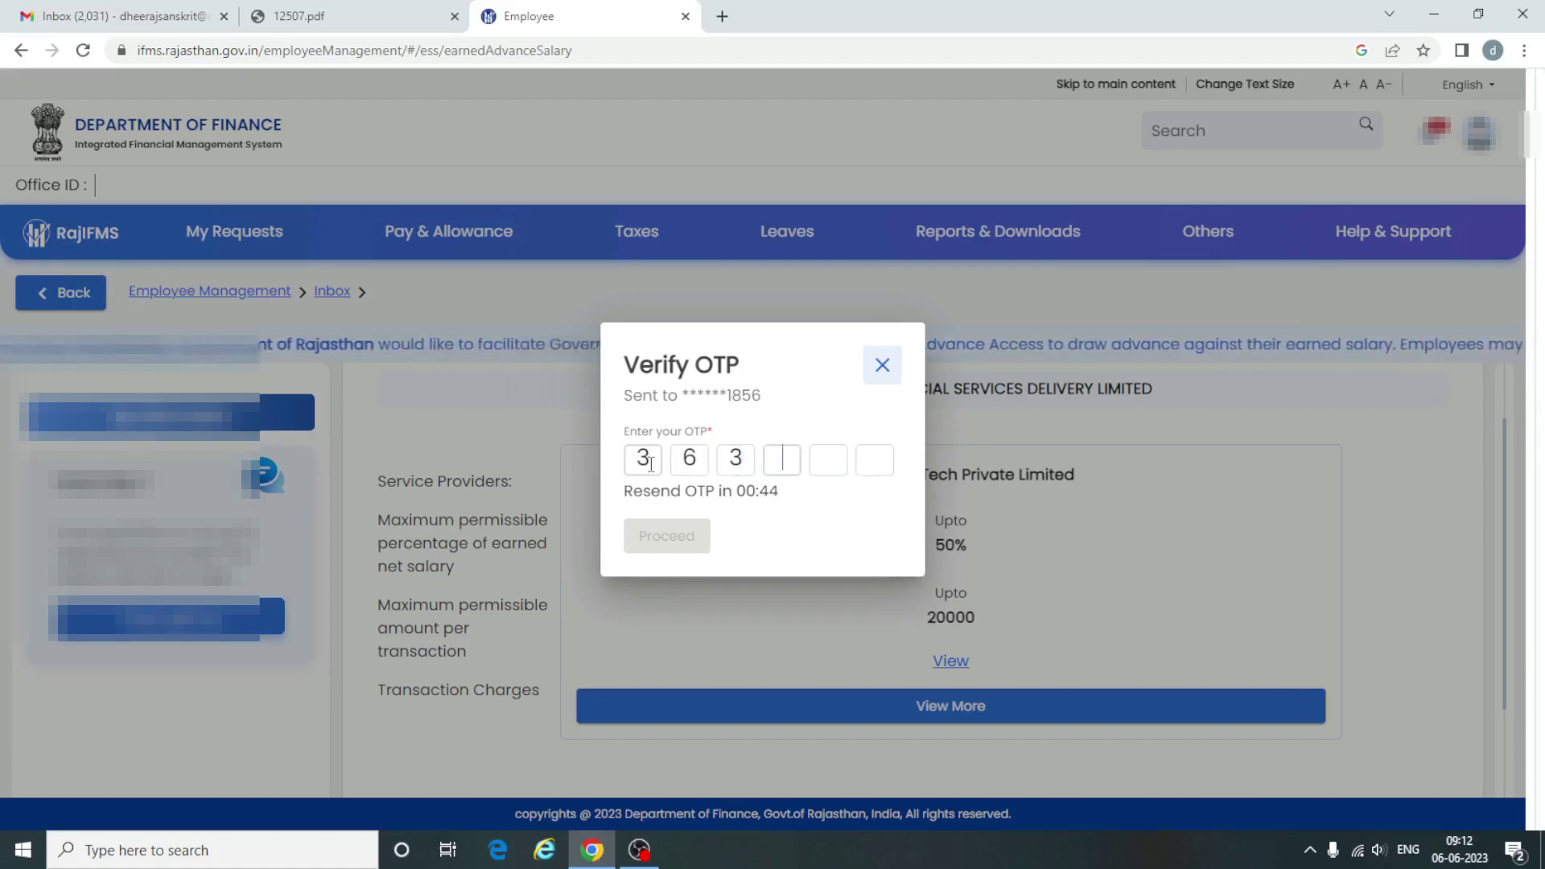
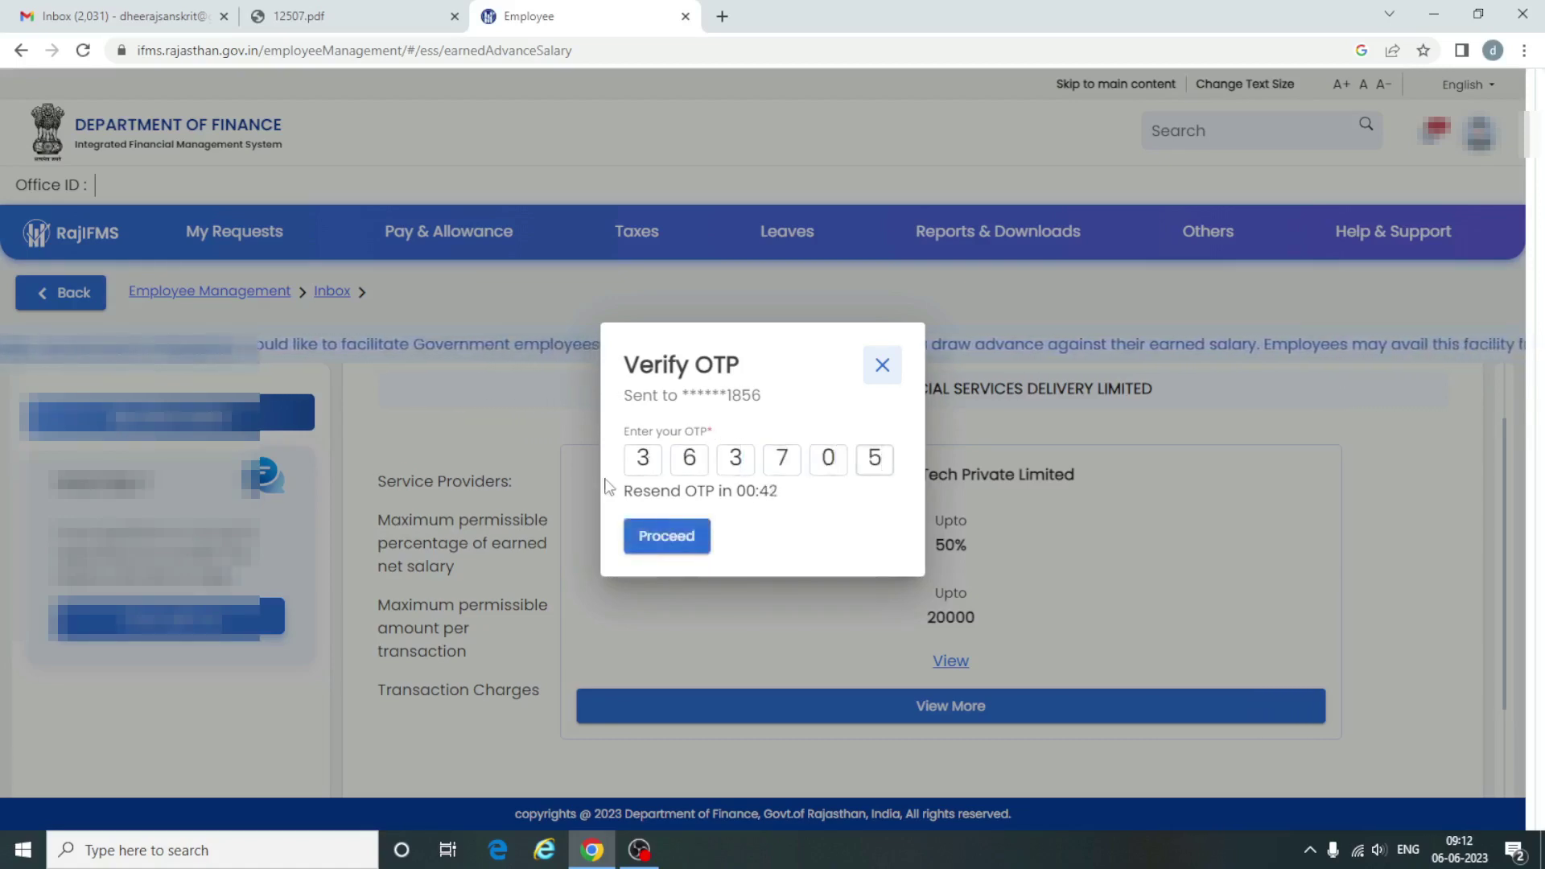
{"action": "left_click", "coordinate": [665, 545]}
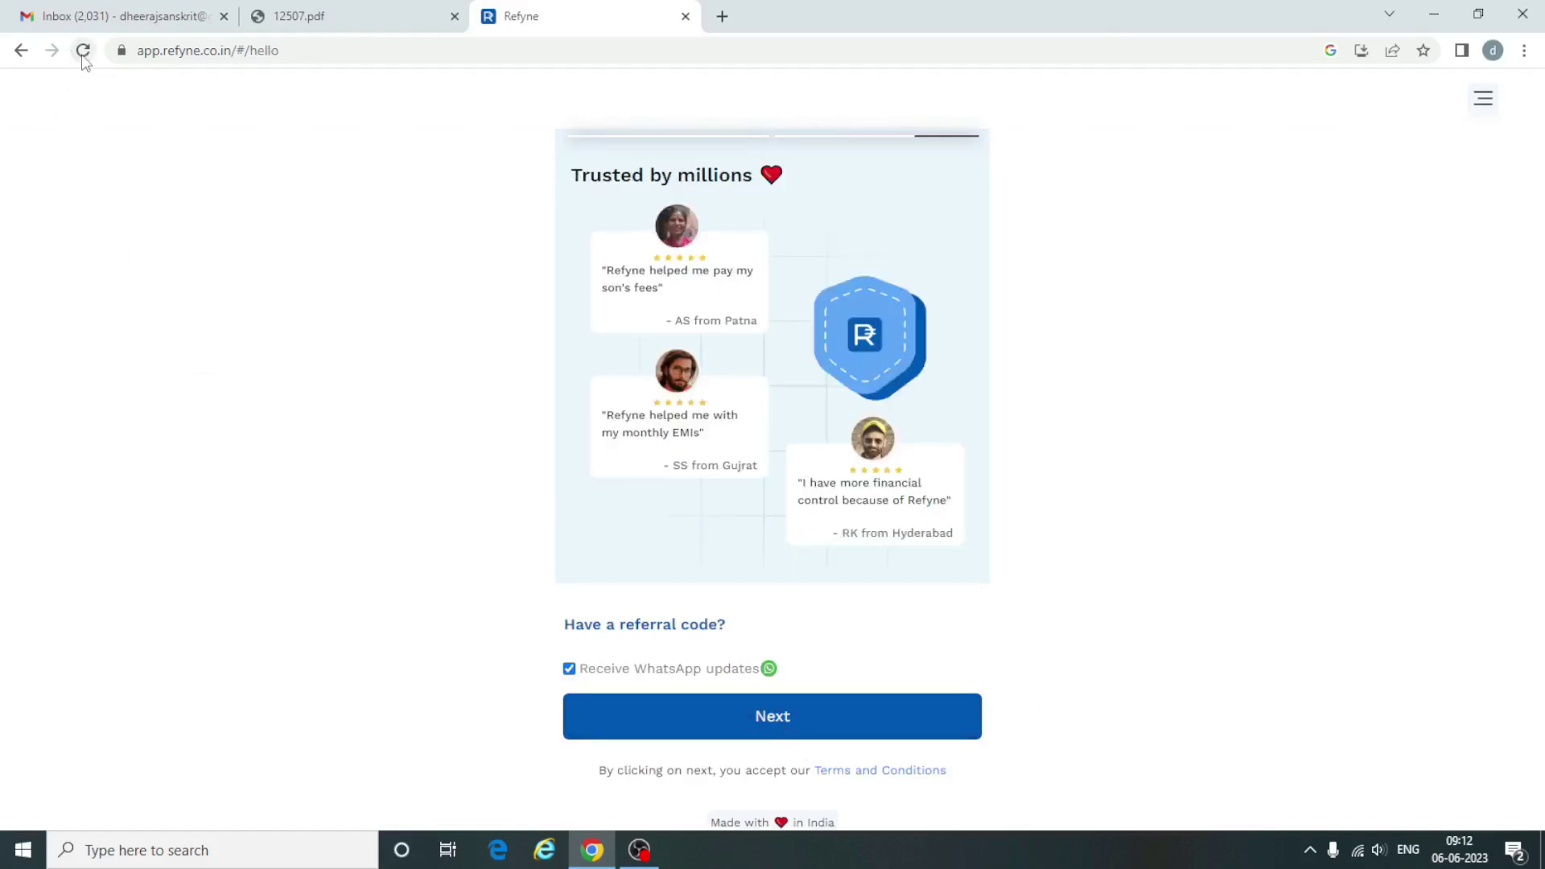
Go back from Refyne's welcome page to the IFMS employee dashboard.
{"action": "key", "text": "alt+Left"}
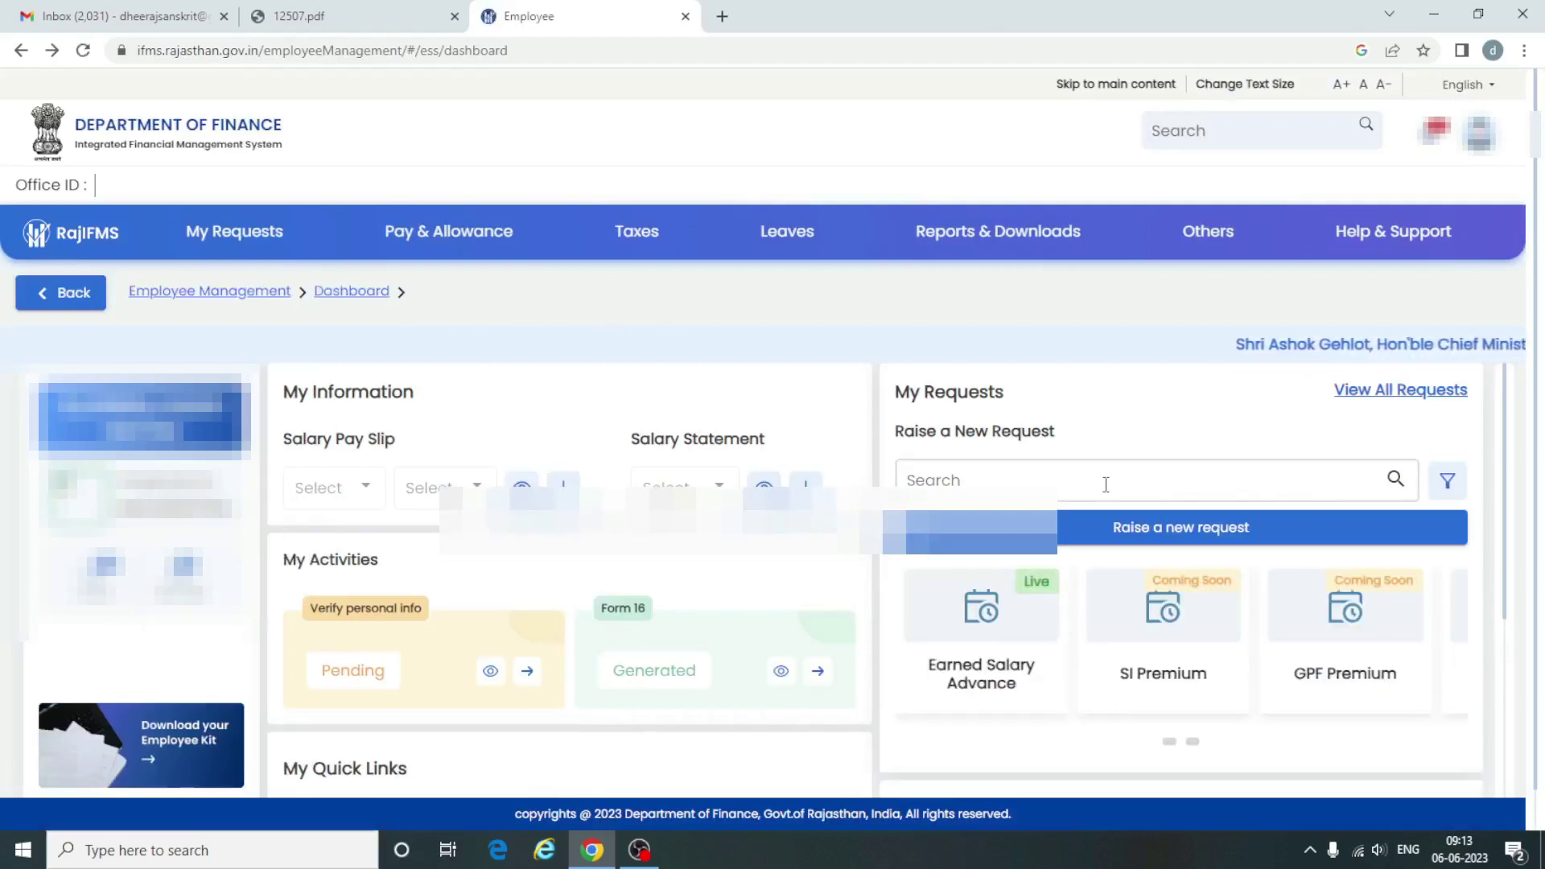
Open Earned Salary Advance, close the Chief Minister popup, and review Refyne Tech's 47150 payable.
{"action": "scroll", "coordinate": [1105, 484], "scroll_direction": "down", "scroll_amount": 2}
{"action": "scroll", "coordinate": [1104, 484], "scroll_direction": "up", "scroll_amount": 1}
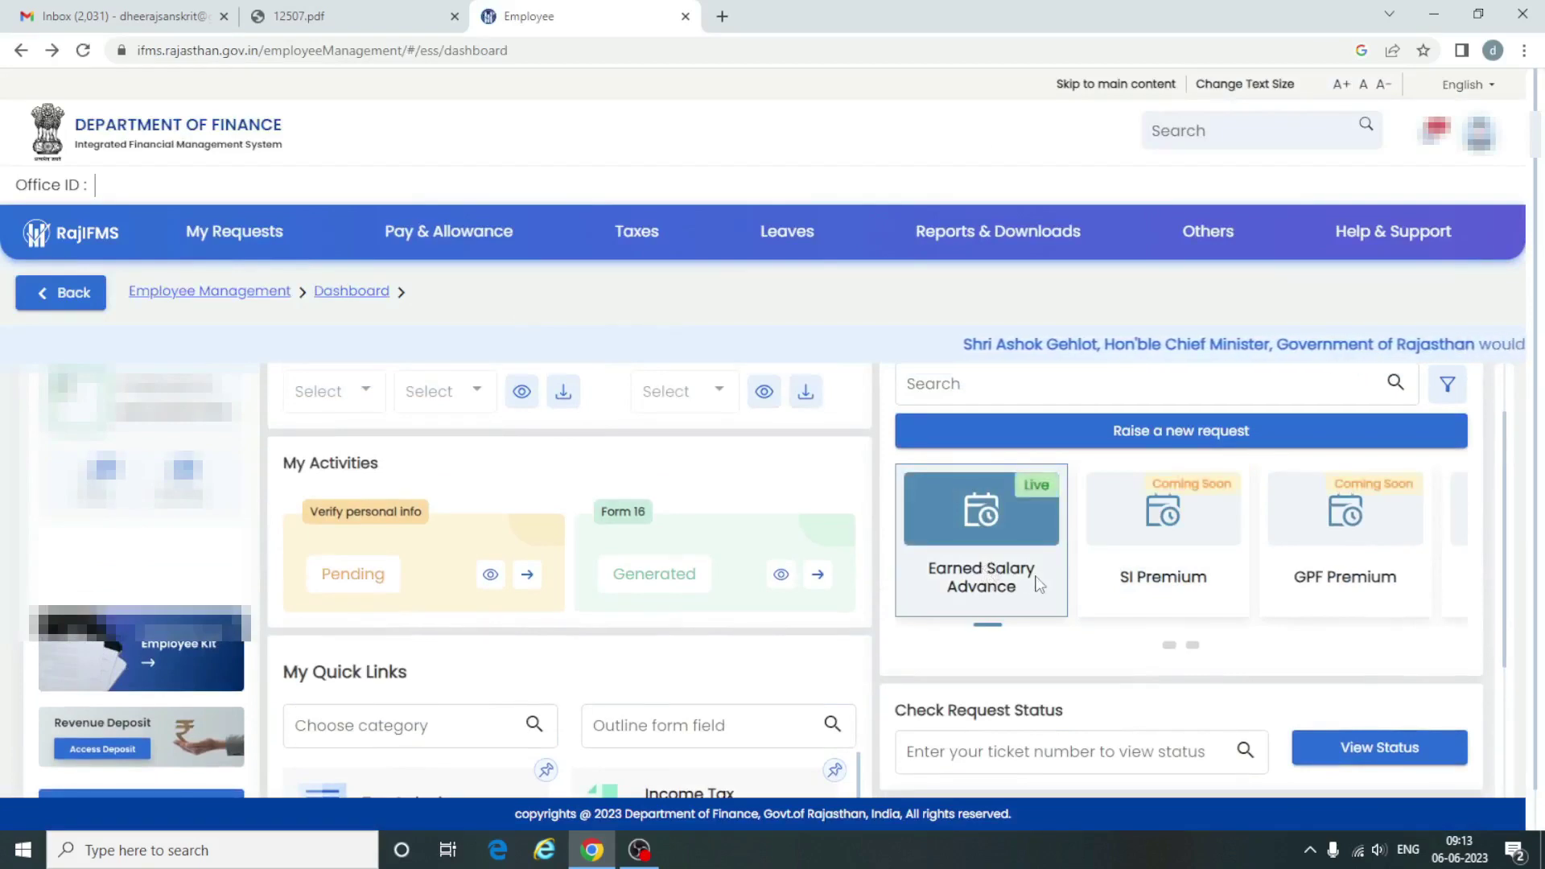
{"action": "scroll", "coordinate": [1091, 592], "scroll_direction": "down", "scroll_amount": 4}
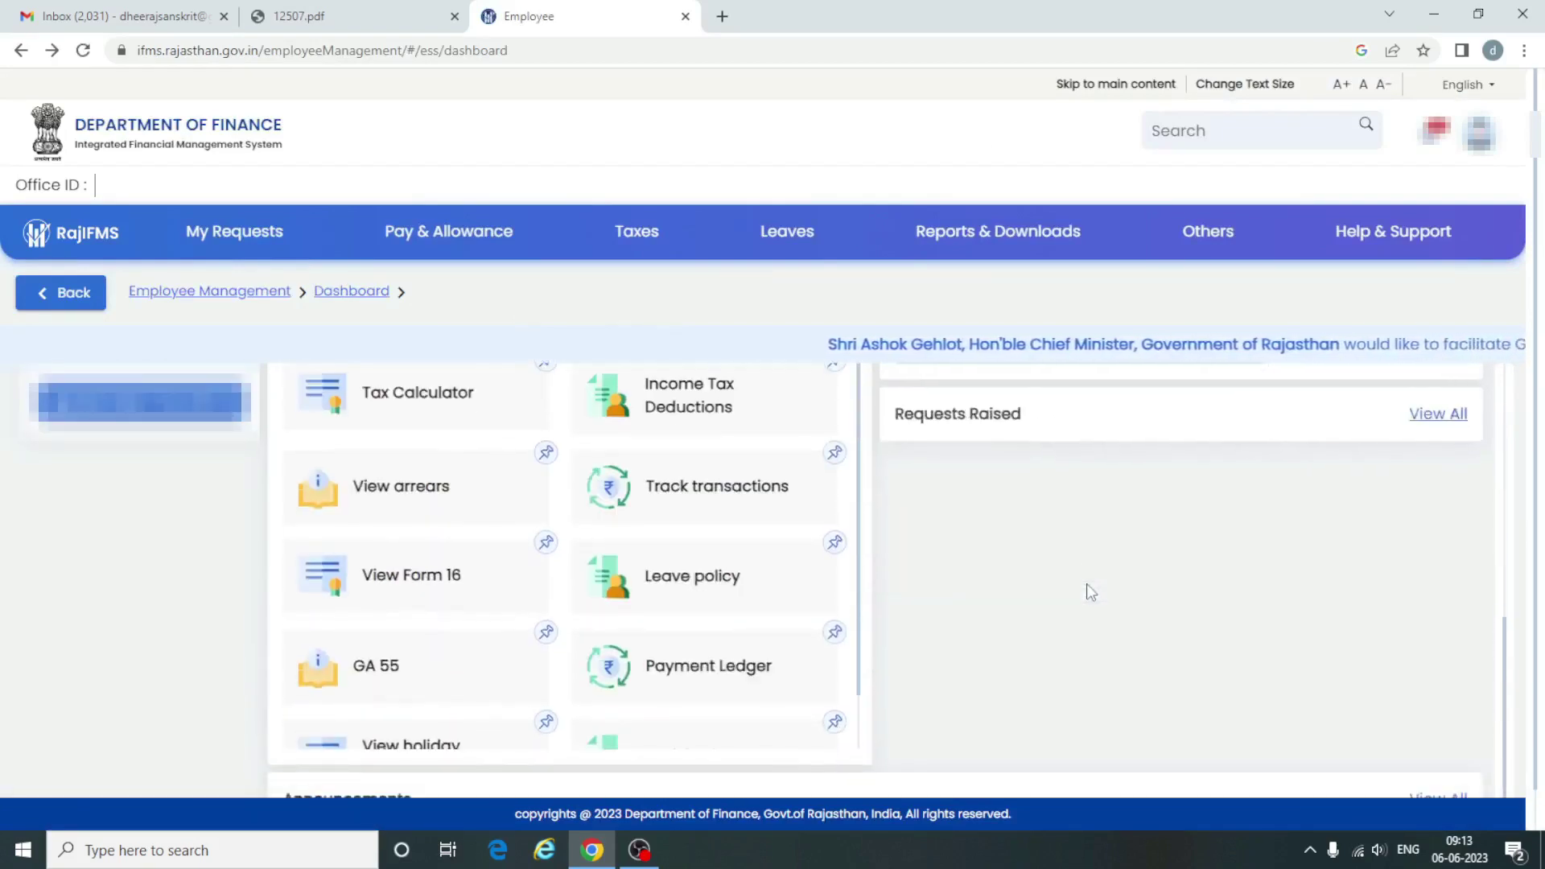
{"action": "scroll", "coordinate": [1090, 591], "scroll_direction": "up", "scroll_amount": 2}
{"action": "scroll", "coordinate": [1090, 593], "scroll_direction": "up", "scroll_amount": 2}
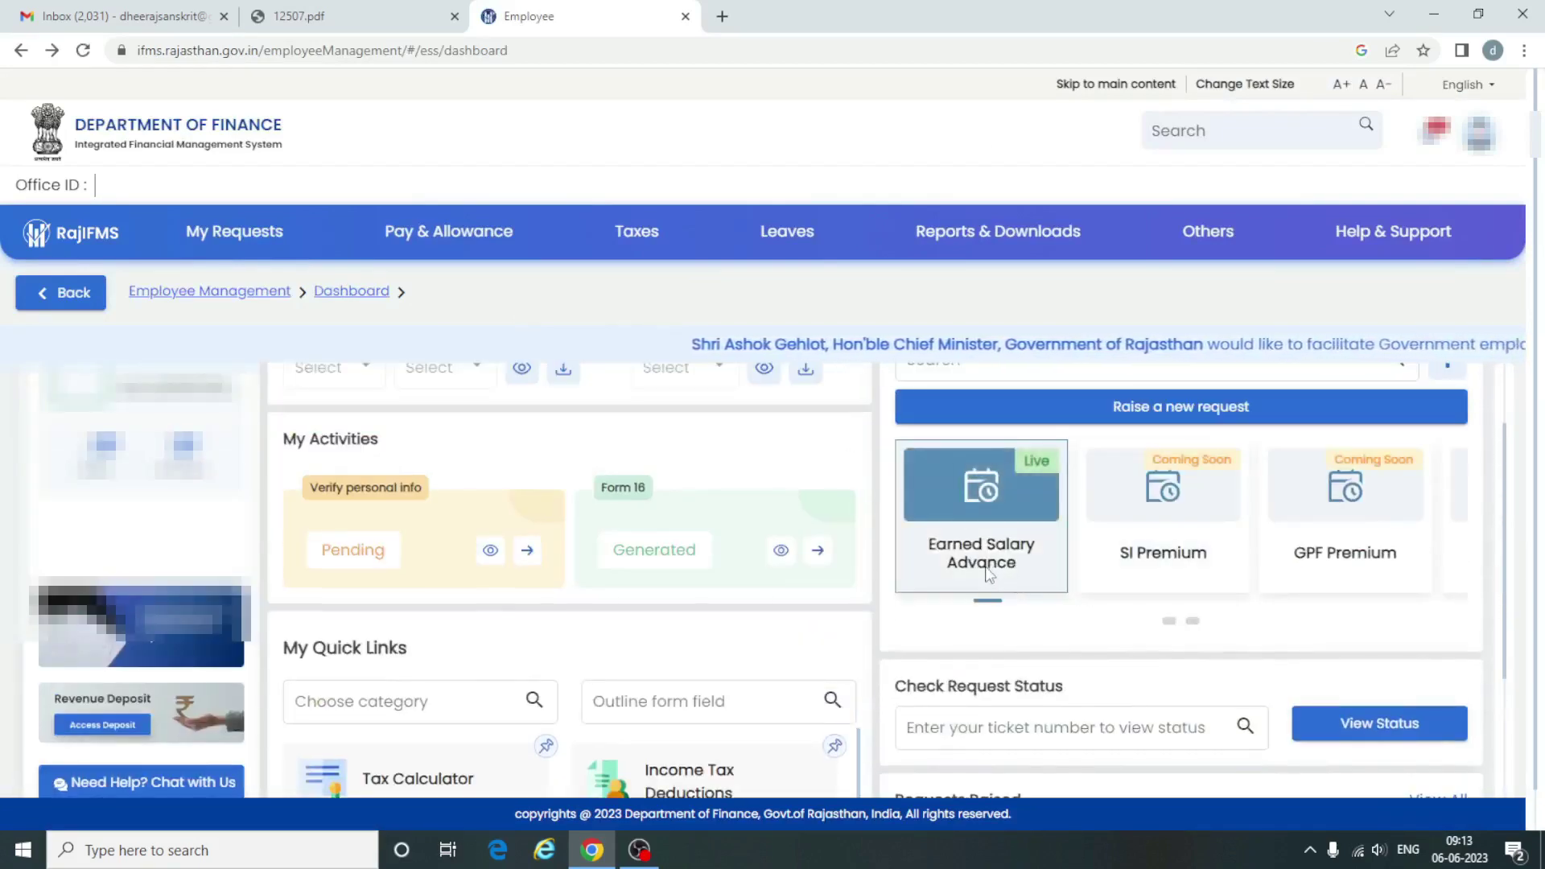
{"action": "left_click", "coordinate": [1010, 541]}
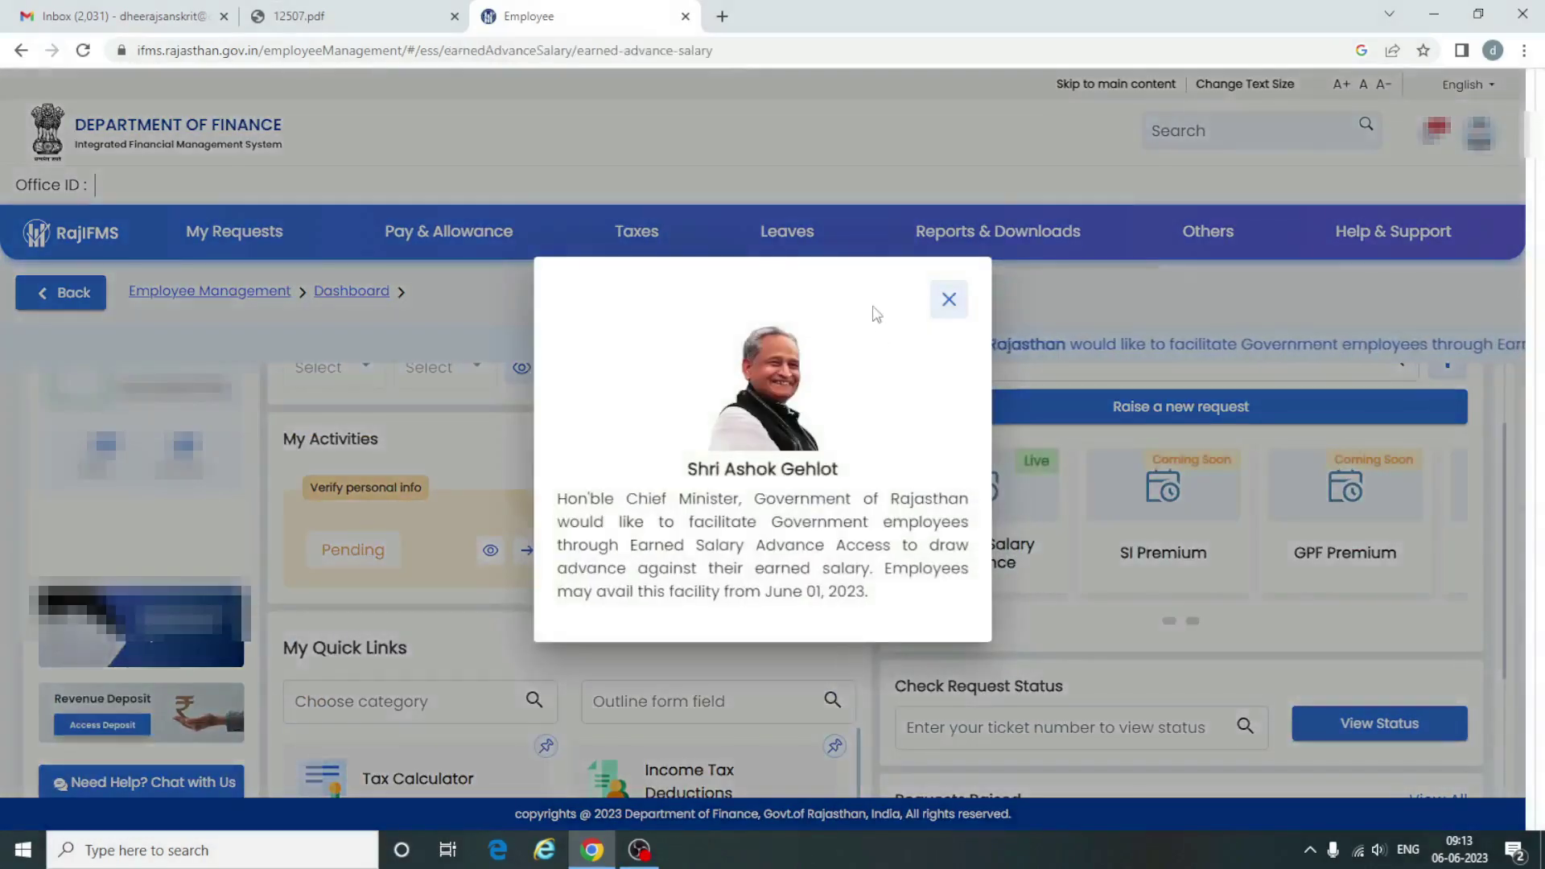
{"action": "left_click", "coordinate": [949, 301]}
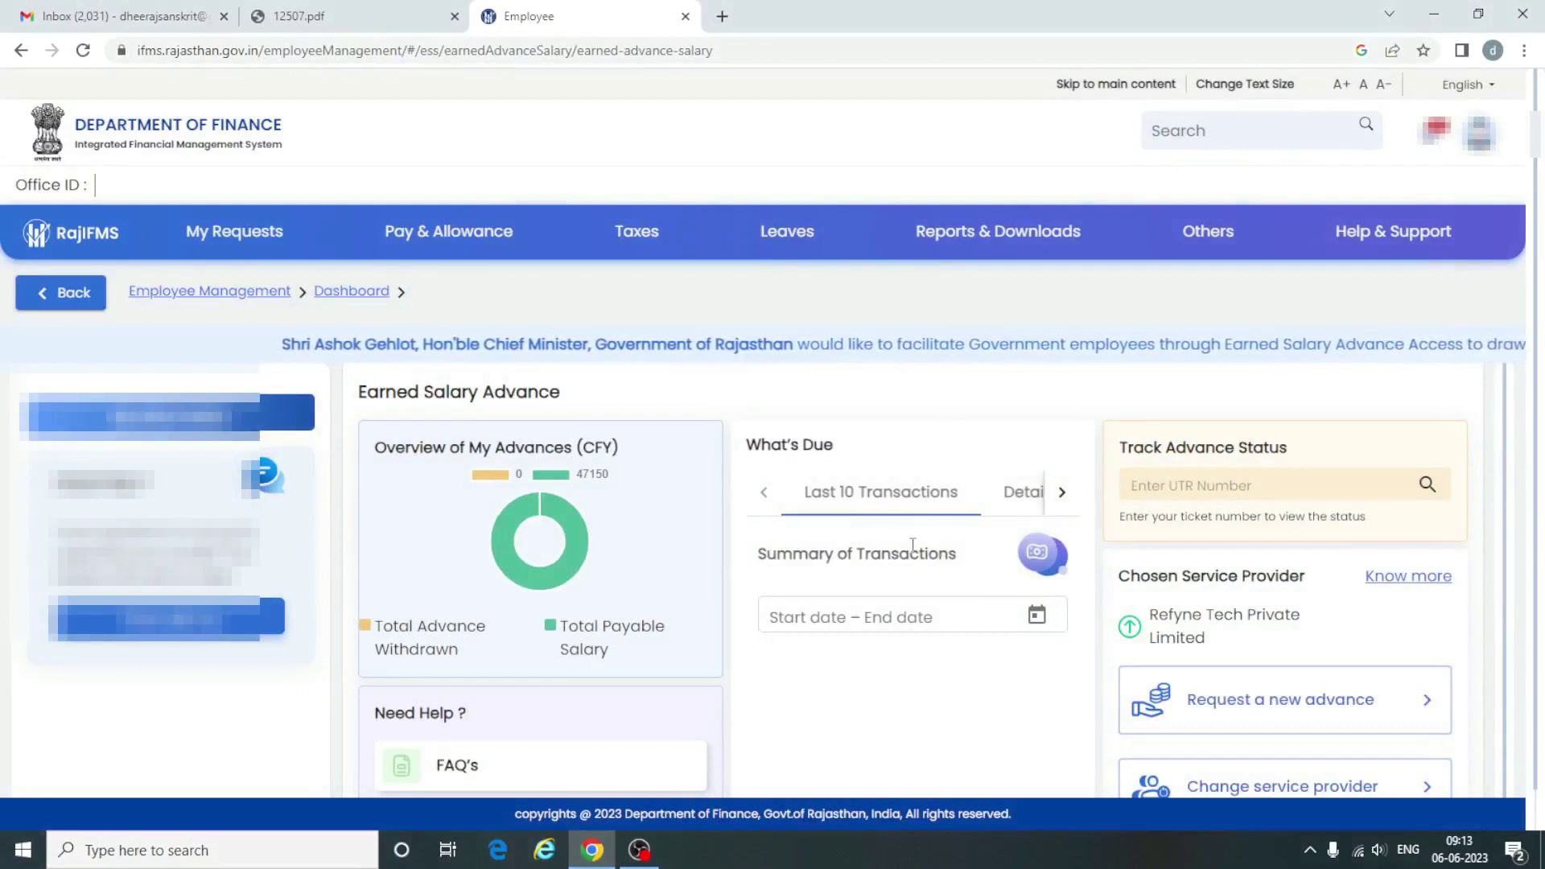
{"action": "scroll", "coordinate": [913, 545], "scroll_direction": "down", "scroll_amount": 1}
{"action": "scroll", "coordinate": [912, 545], "scroll_direction": "down", "scroll_amount": 1}
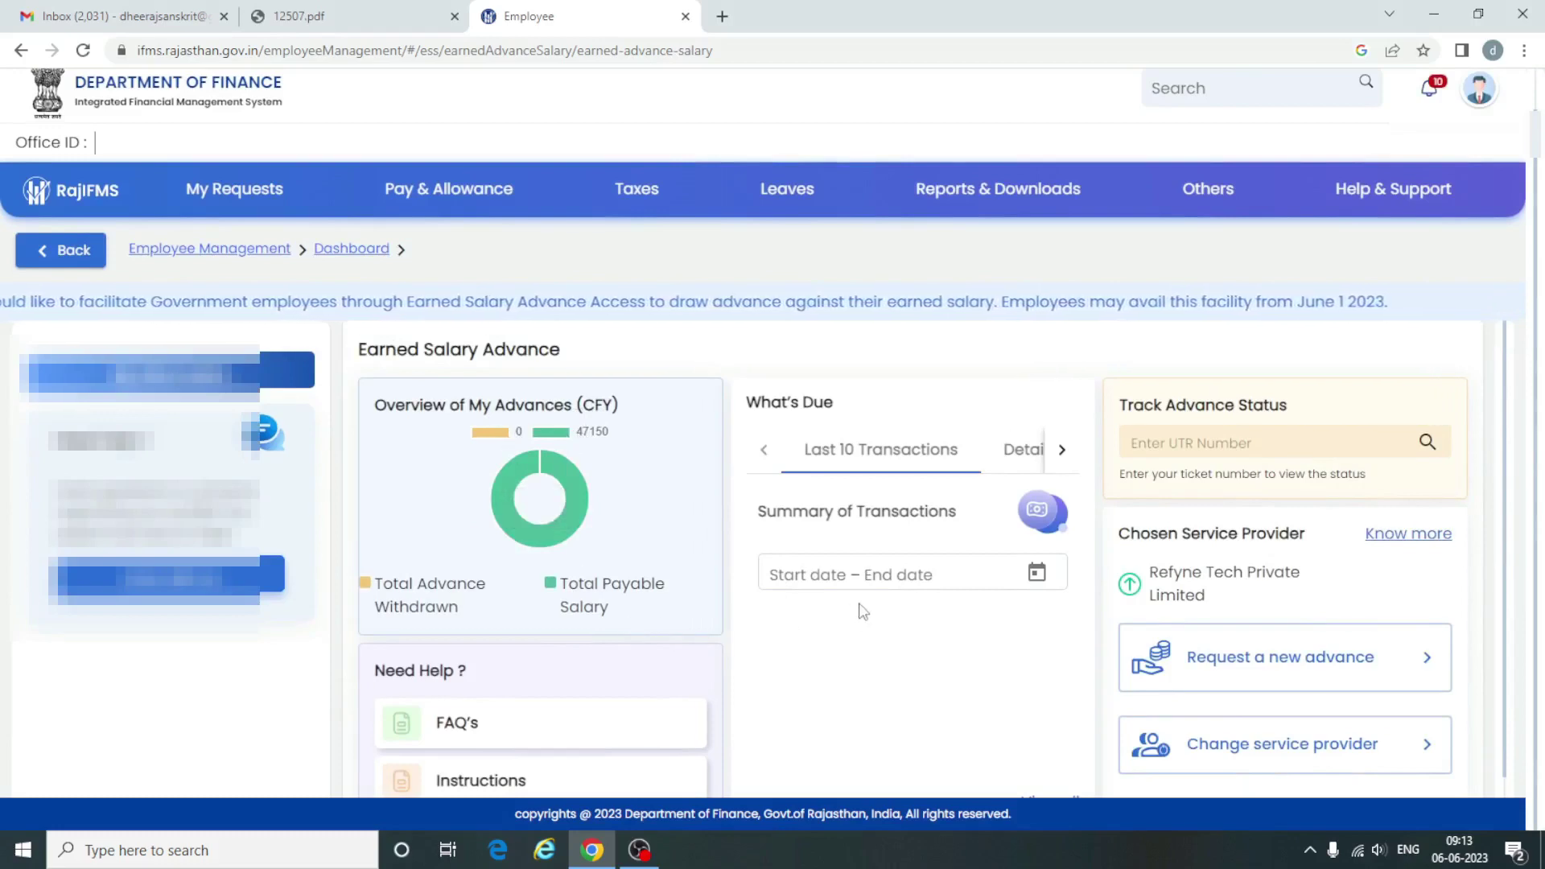
{"action": "scroll", "coordinate": [877, 607], "scroll_direction": "down", "scroll_amount": 1}
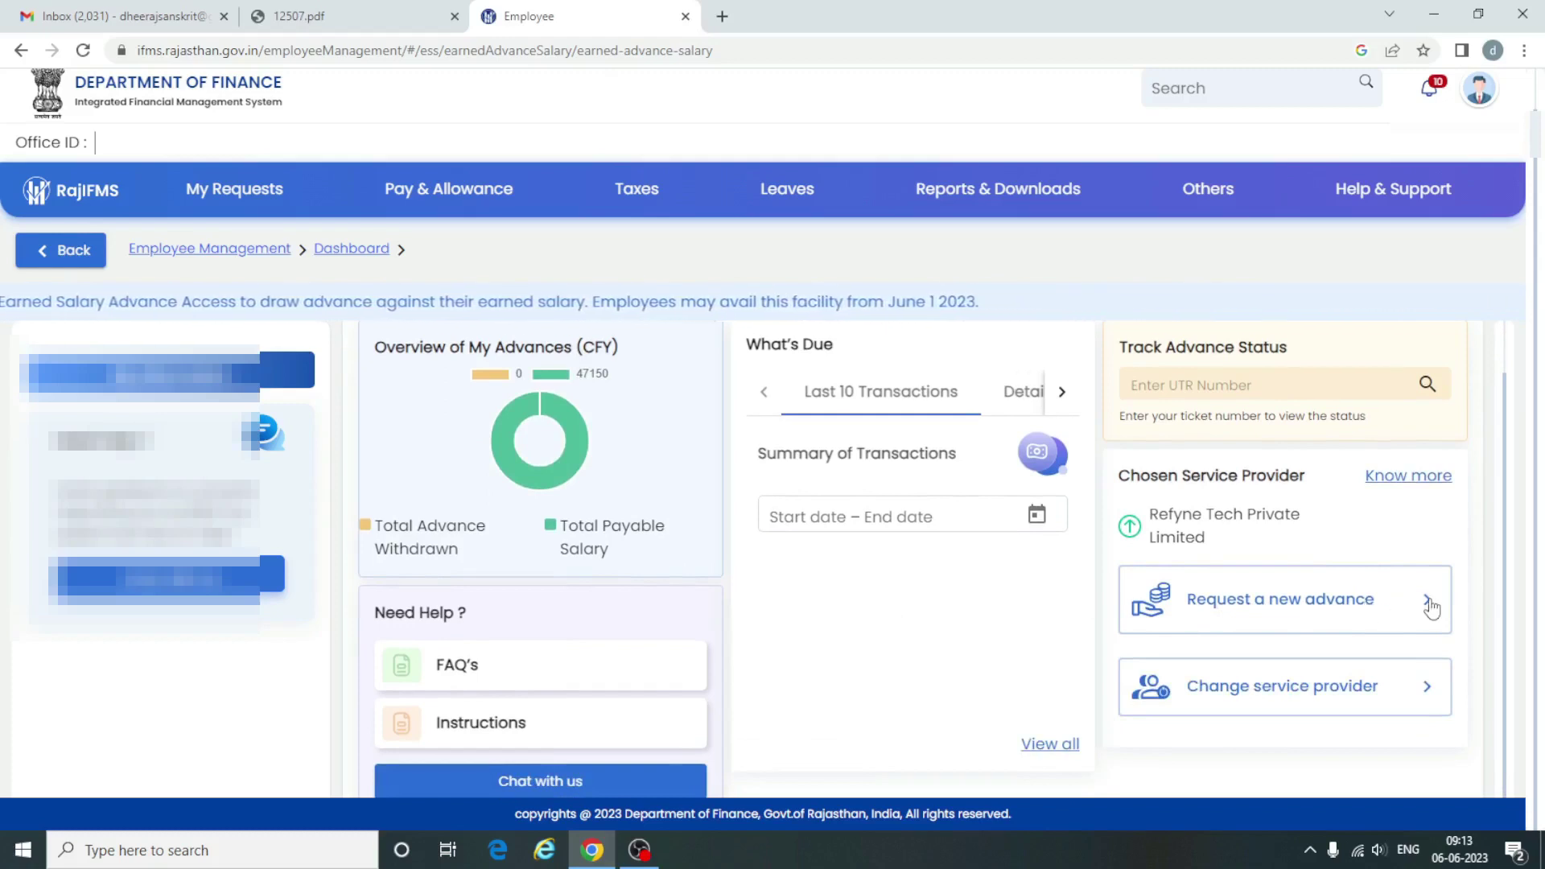
Start a new advance request and enter 100 as the withdrawal amount.
{"action": "left_click", "coordinate": [1430, 607]}
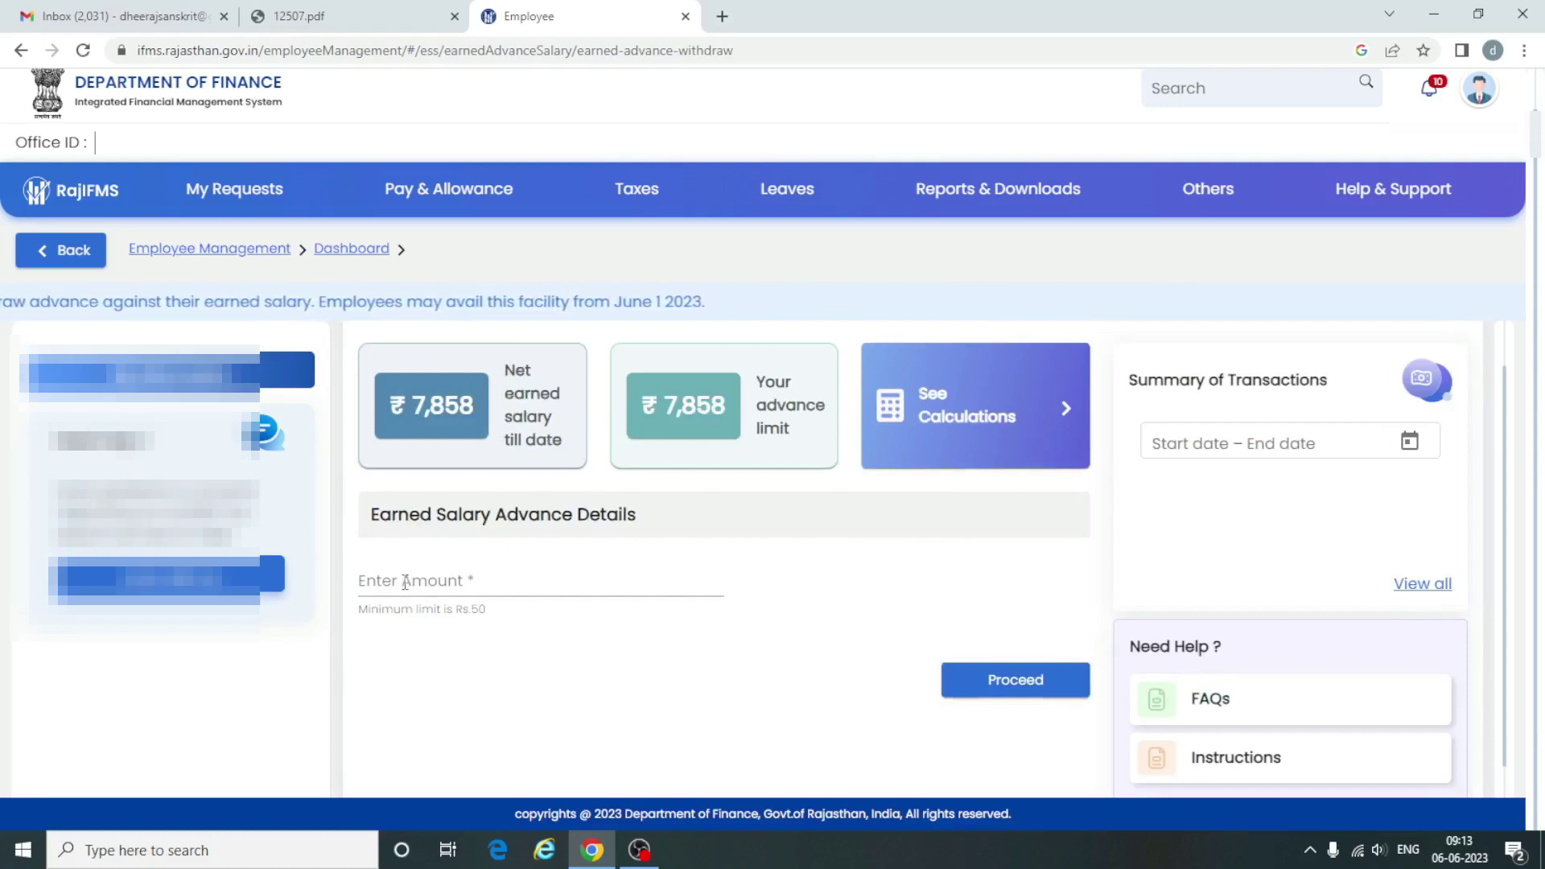
{"action": "left_click", "coordinate": [405, 584]}
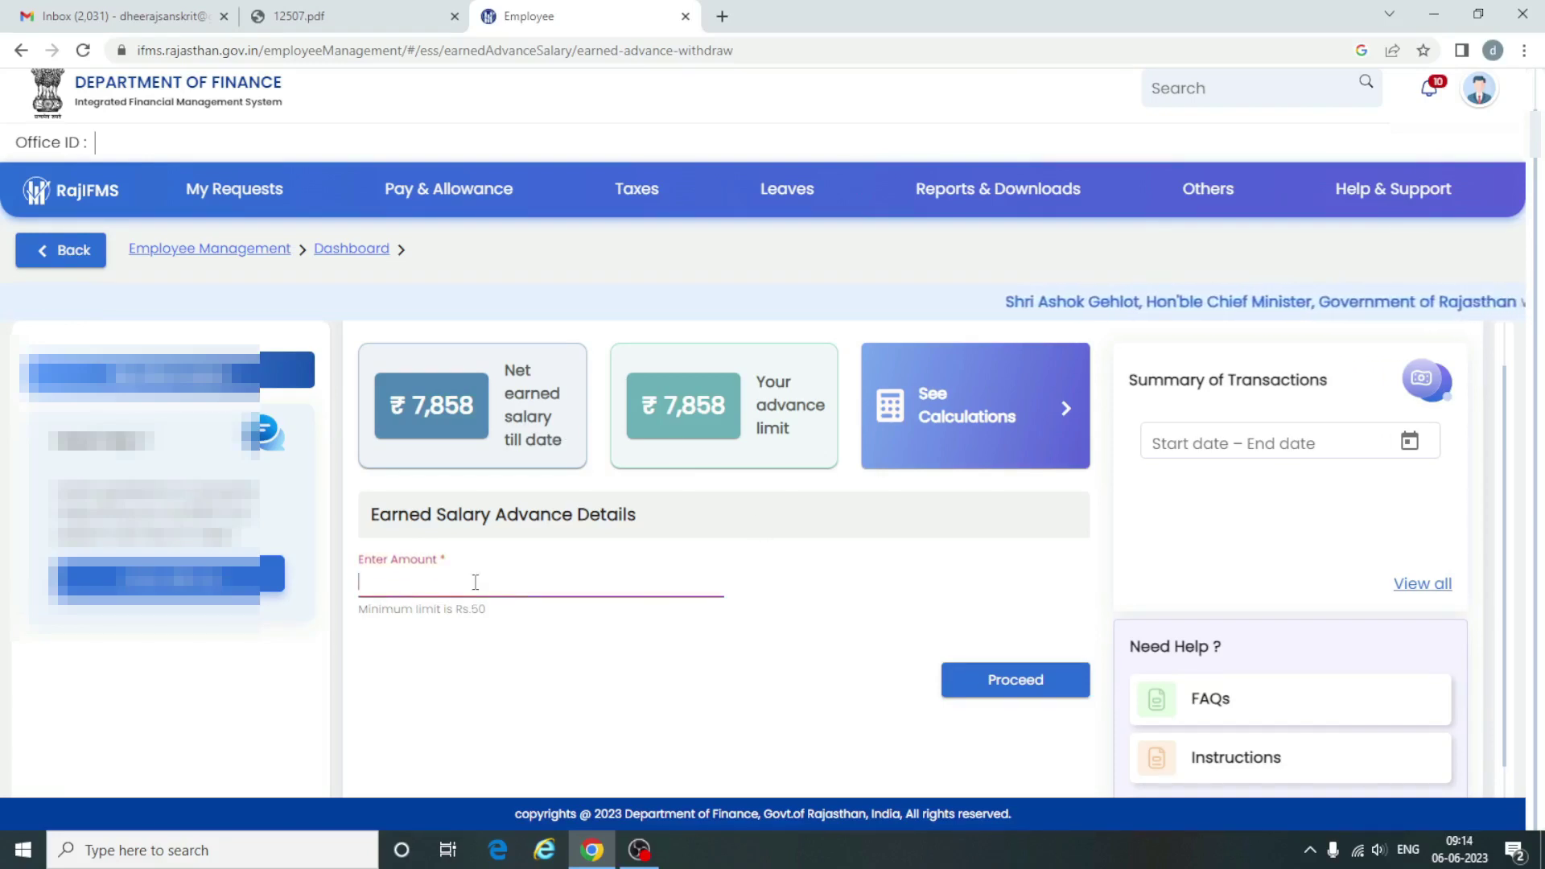
{"action": "type", "text": "1"}
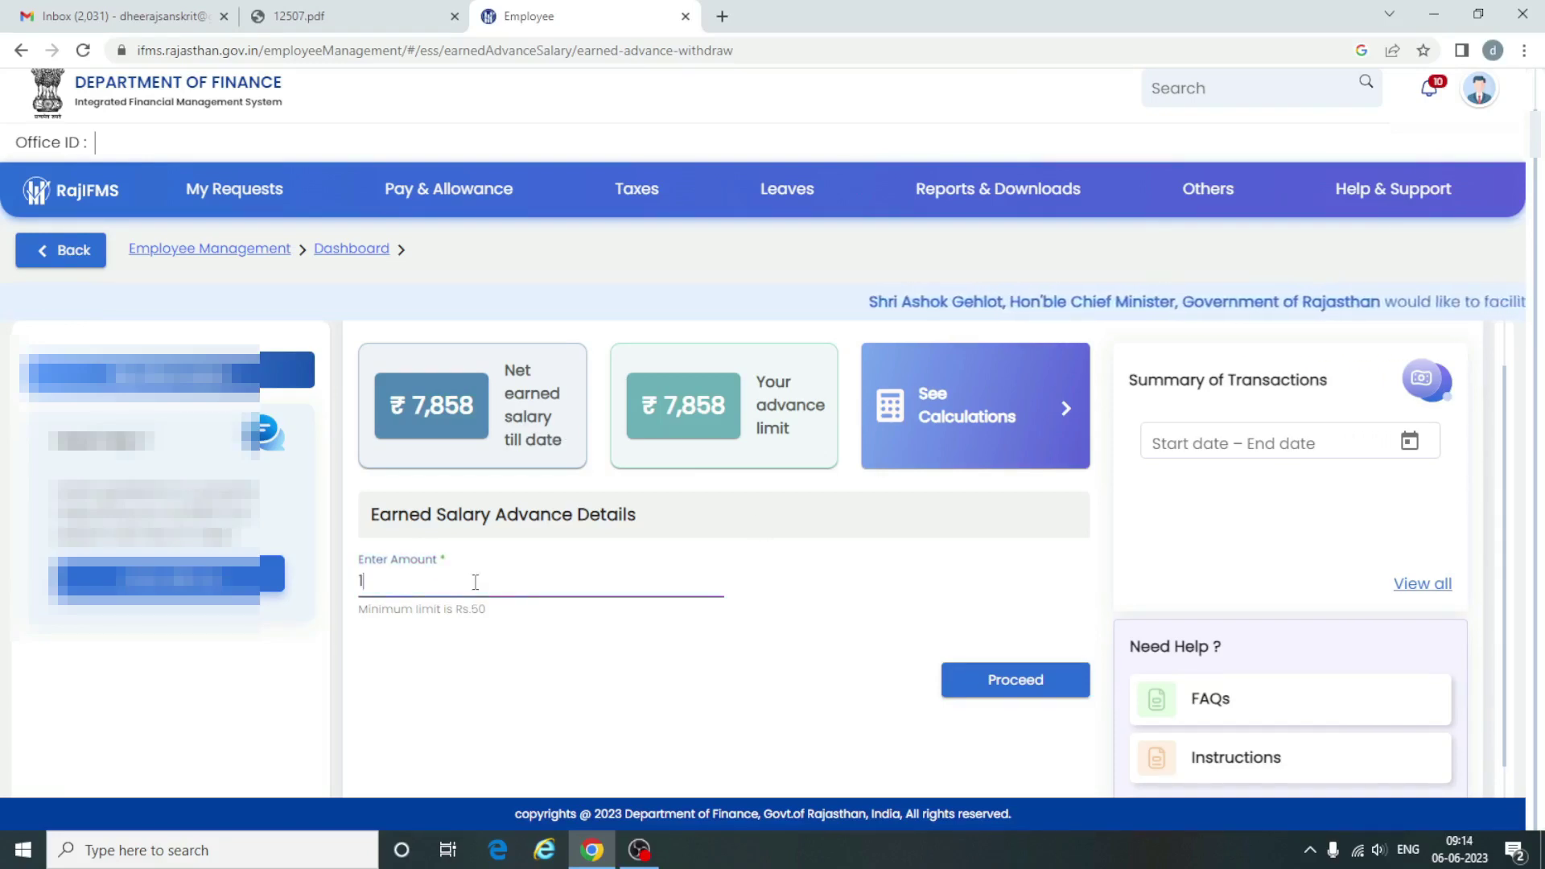
{"action": "type", "text": "00"}
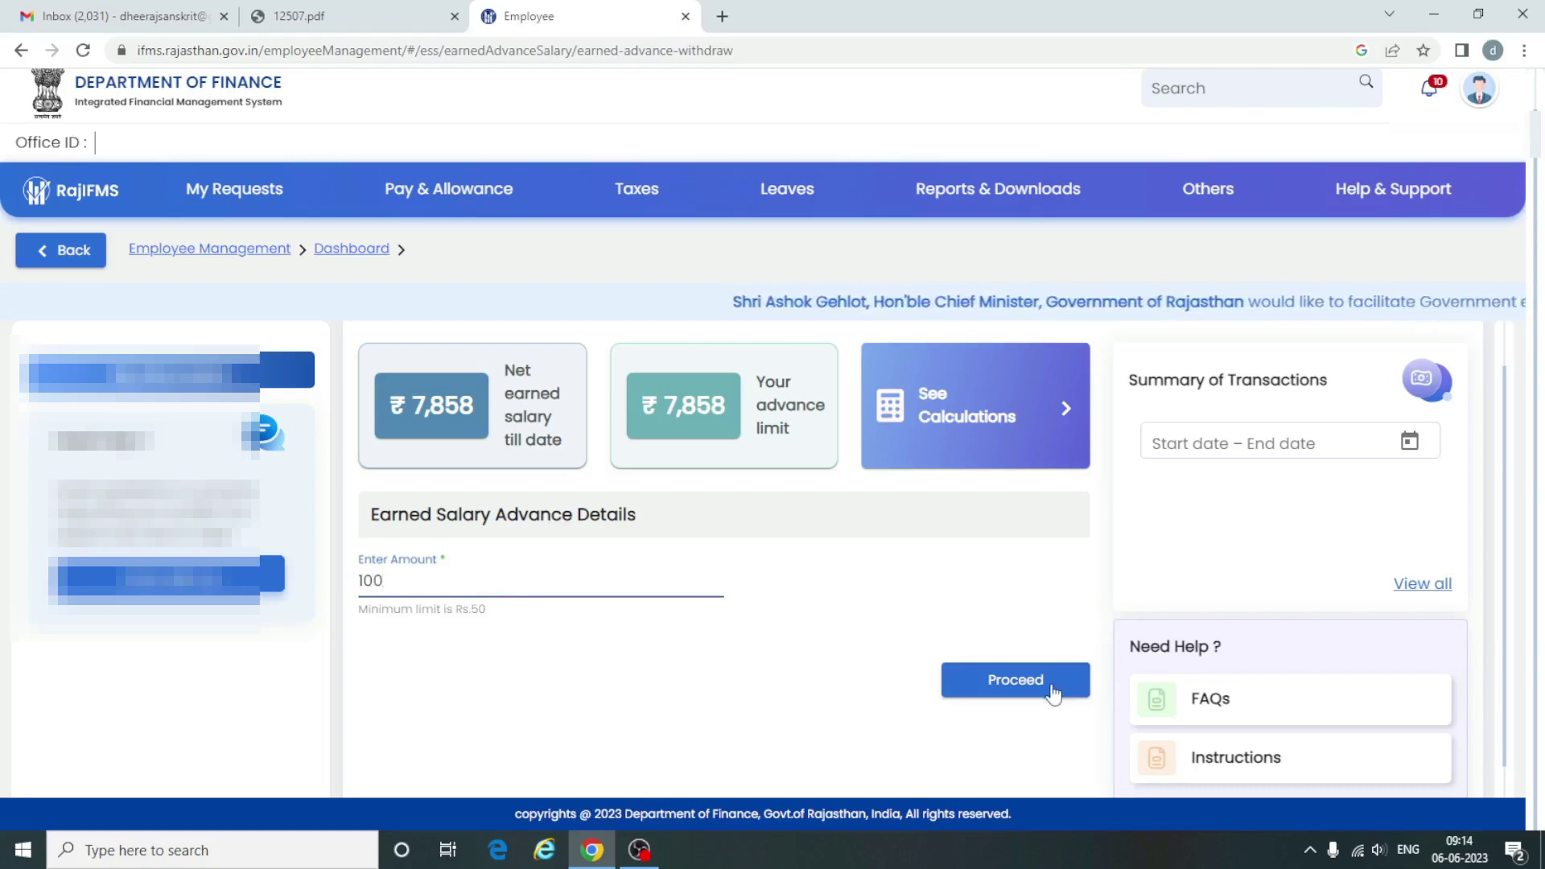
Review the 100 withdrawal with 0 fees, confirm the details are verified, and submit it.
{"action": "left_click", "coordinate": [1053, 691]}
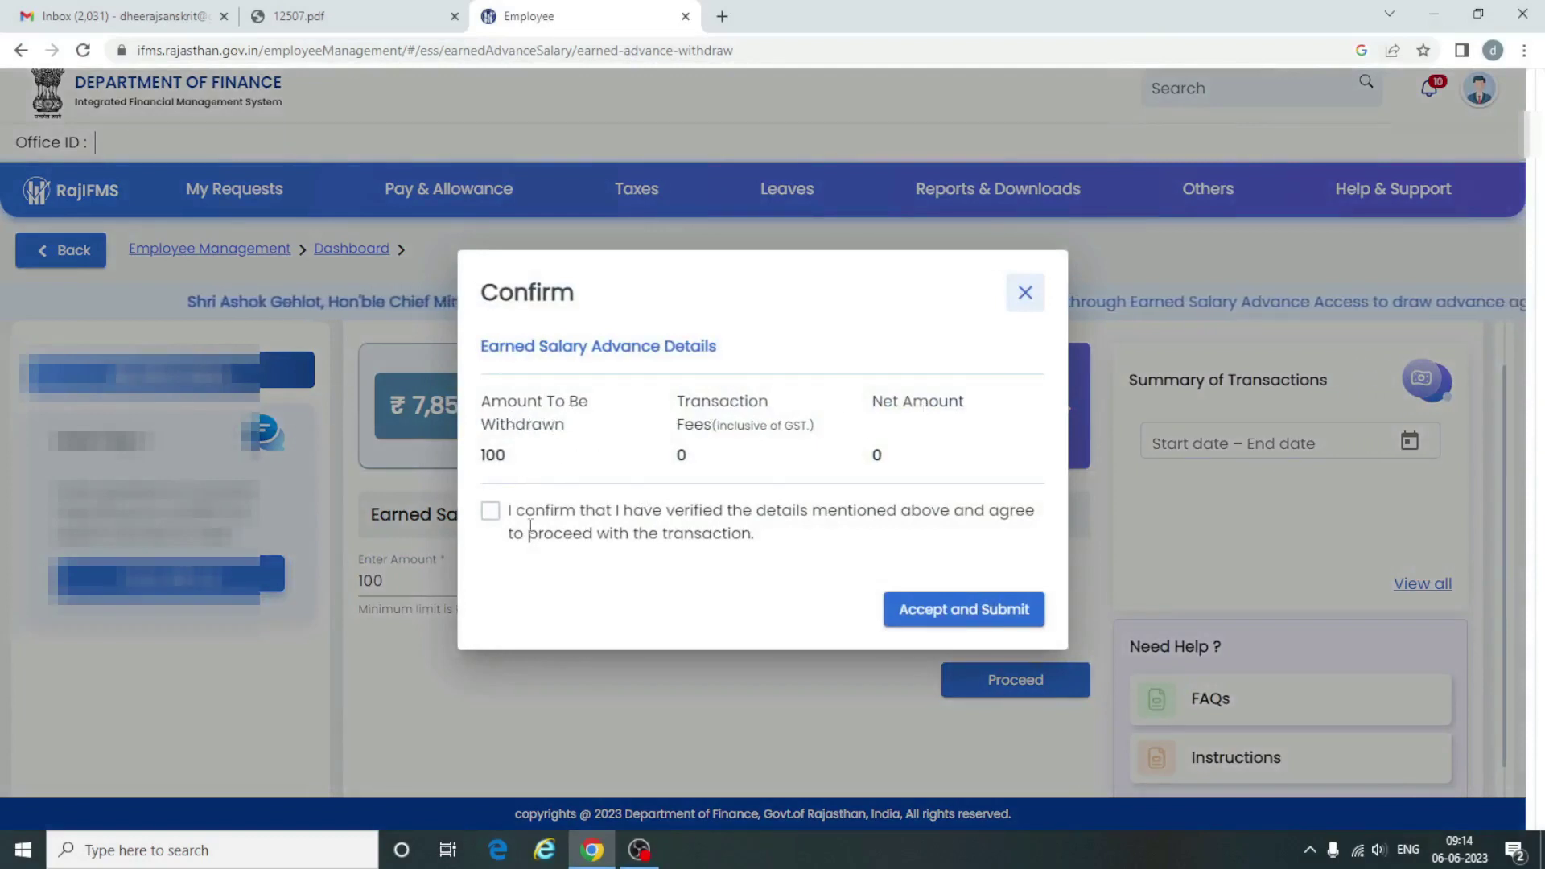
{"action": "left_click", "coordinate": [488, 515]}
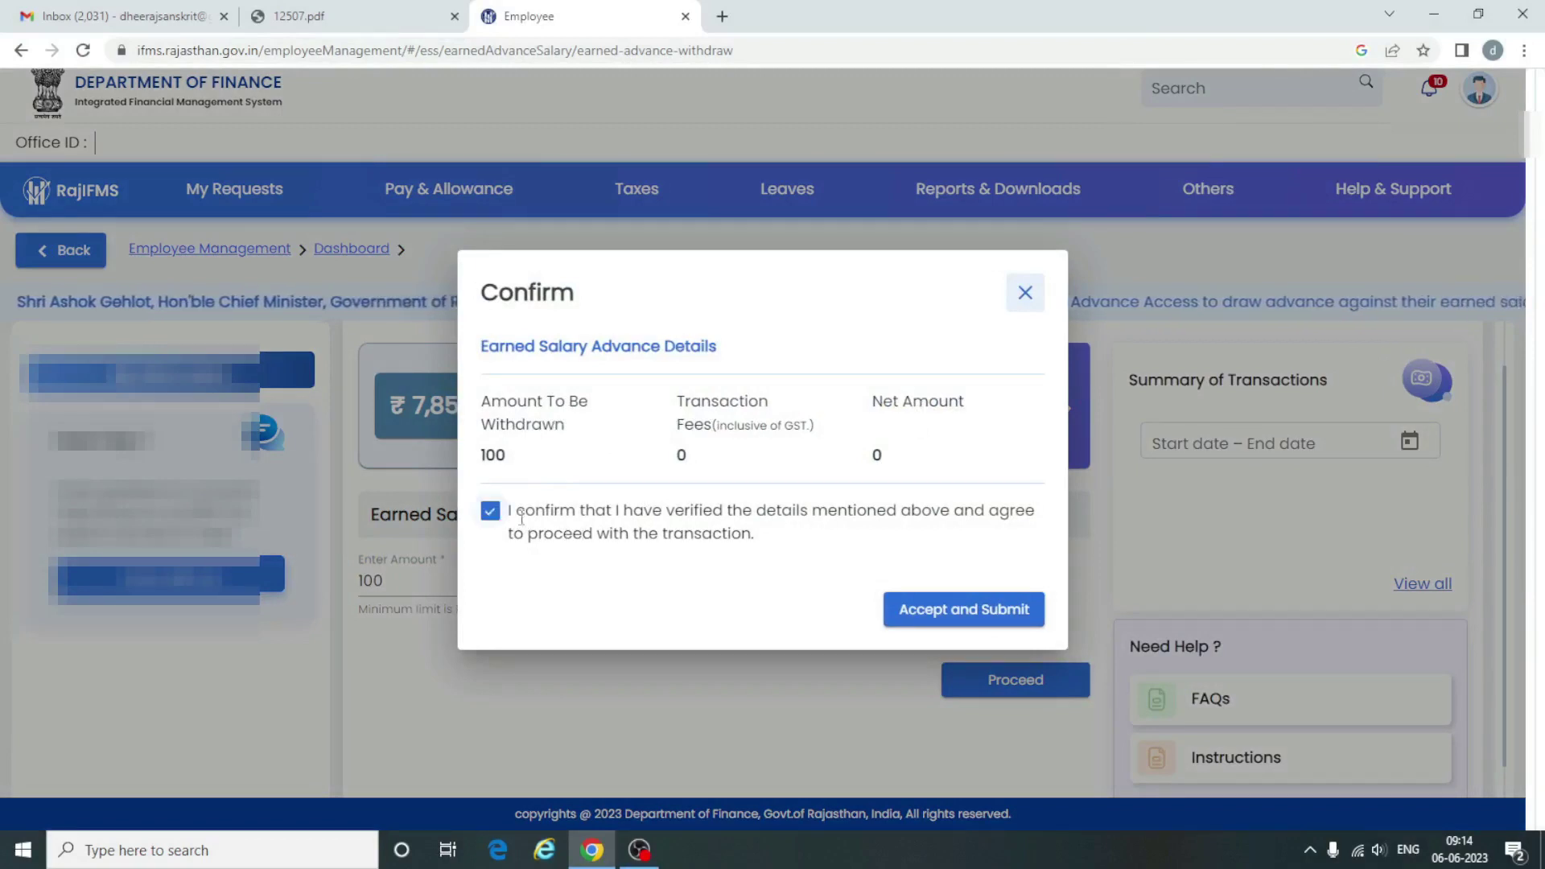
{"action": "left_click", "coordinate": [965, 613]}
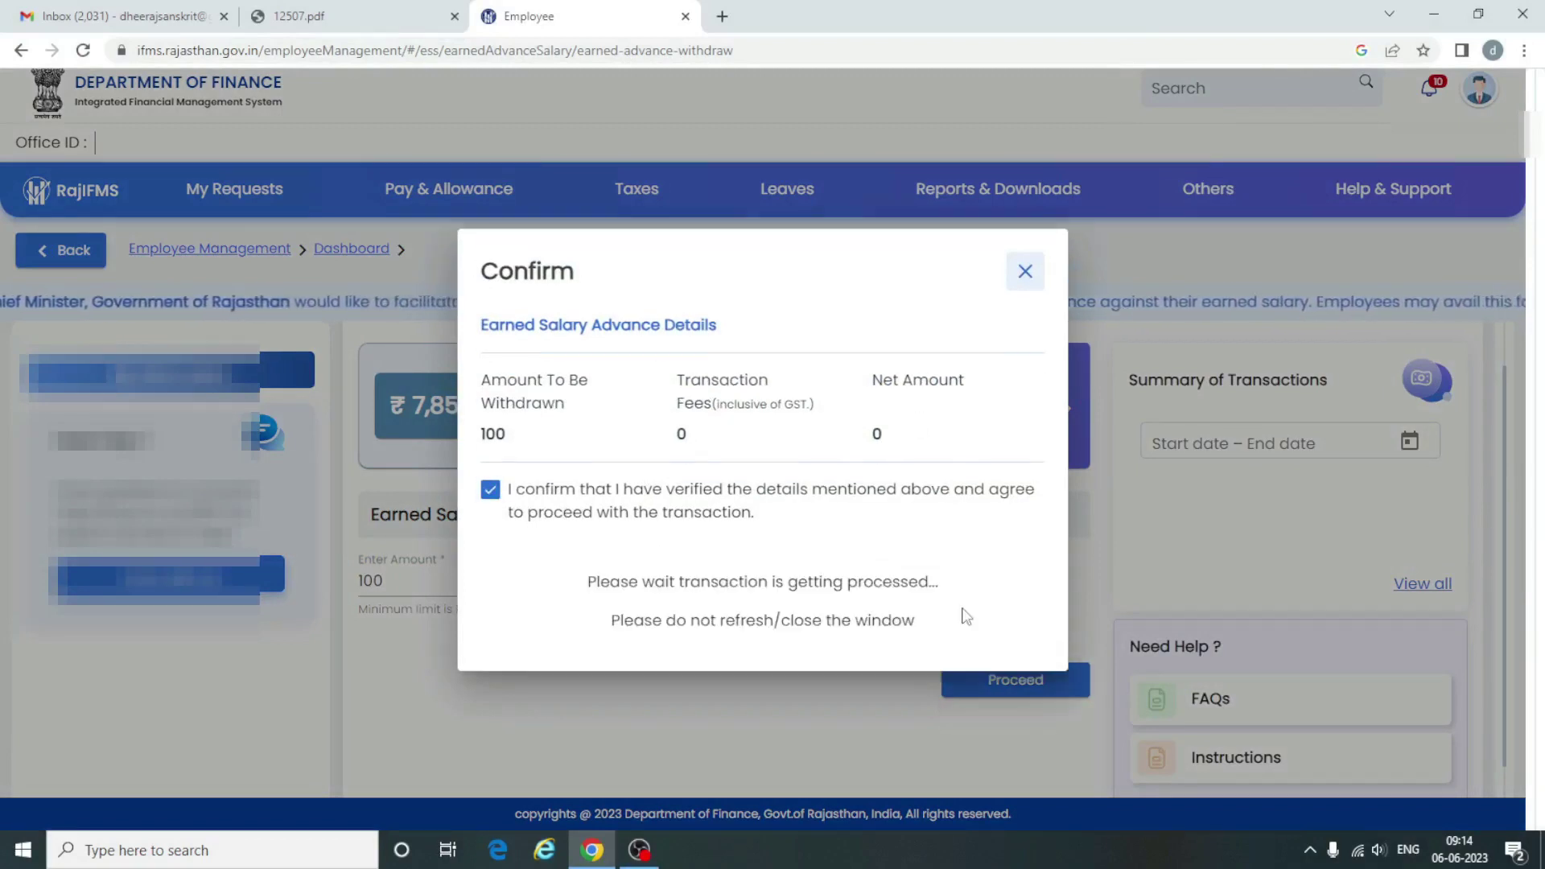